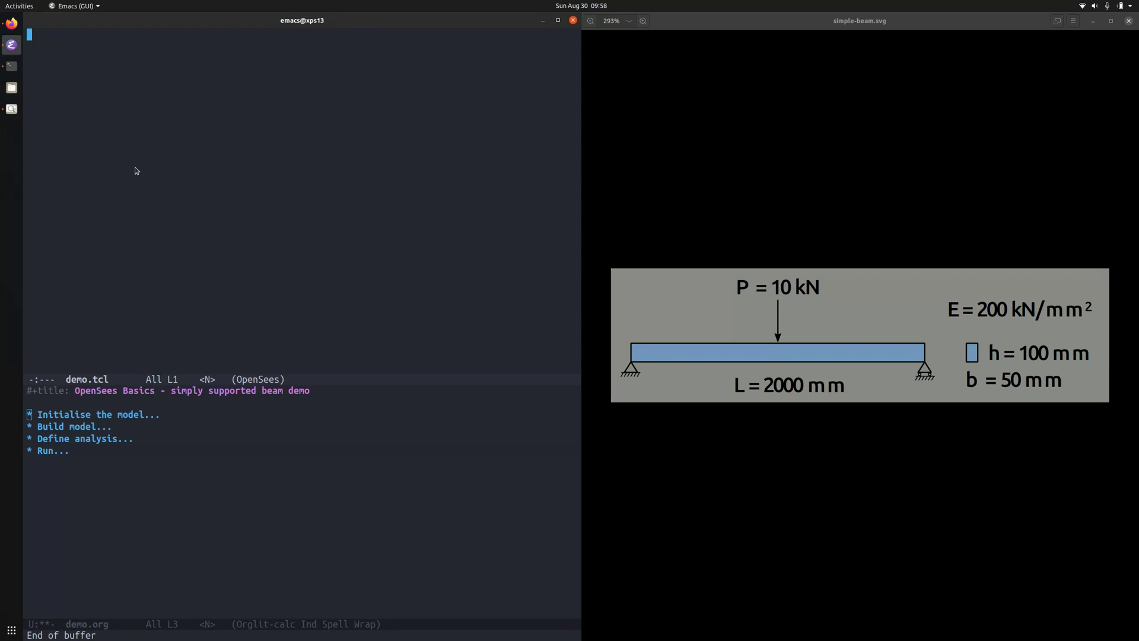
- Expand 'Initialise the model' in demo.org and add wipe and model BasicBuilder -ndm 2 -ndf 3
{"action": "key", "text": "ctrl+x"}
{"action": "key", "text": "o"}
{"action": "key", "text": "Tab"}
{"action": "key", "text": "ctrl+x"}
{"action": "key", "text": "o"}
{"action": "type", "text": "wi"}
{"action": "type", "text": "wipe"}
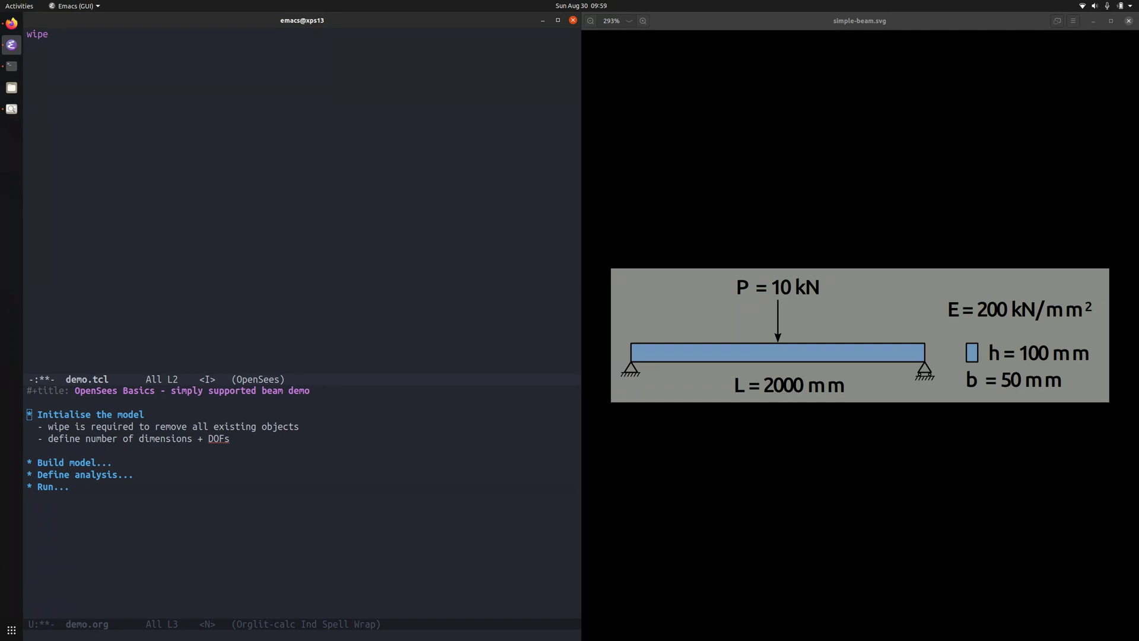
{"action": "type", "text": "model BasicBuilder"}
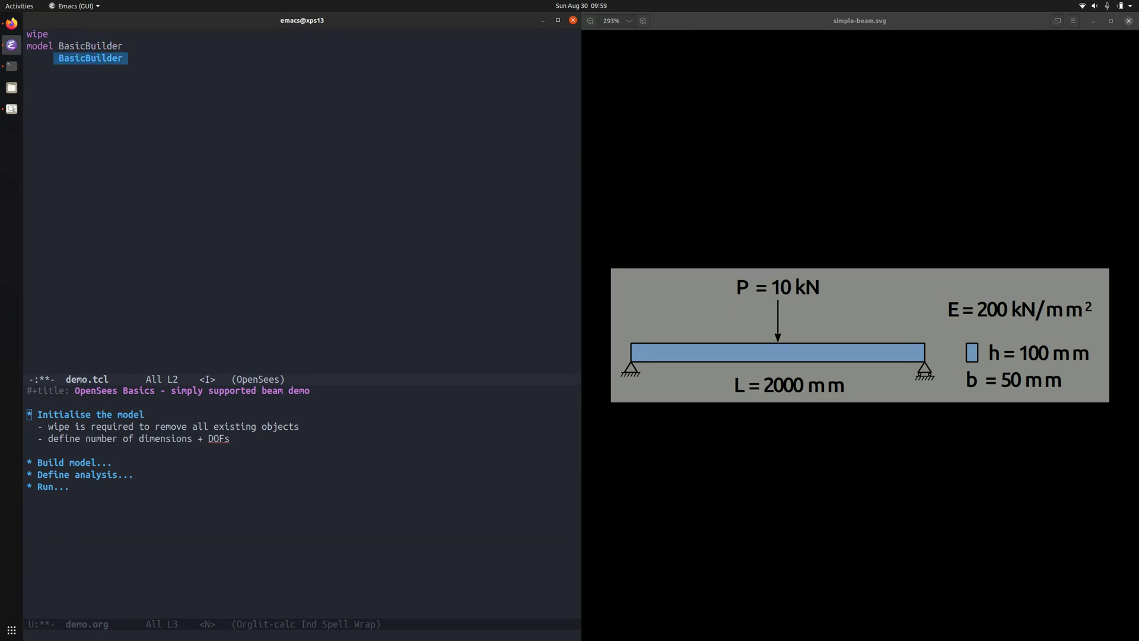
{"action": "type", "text": " -ndm"}
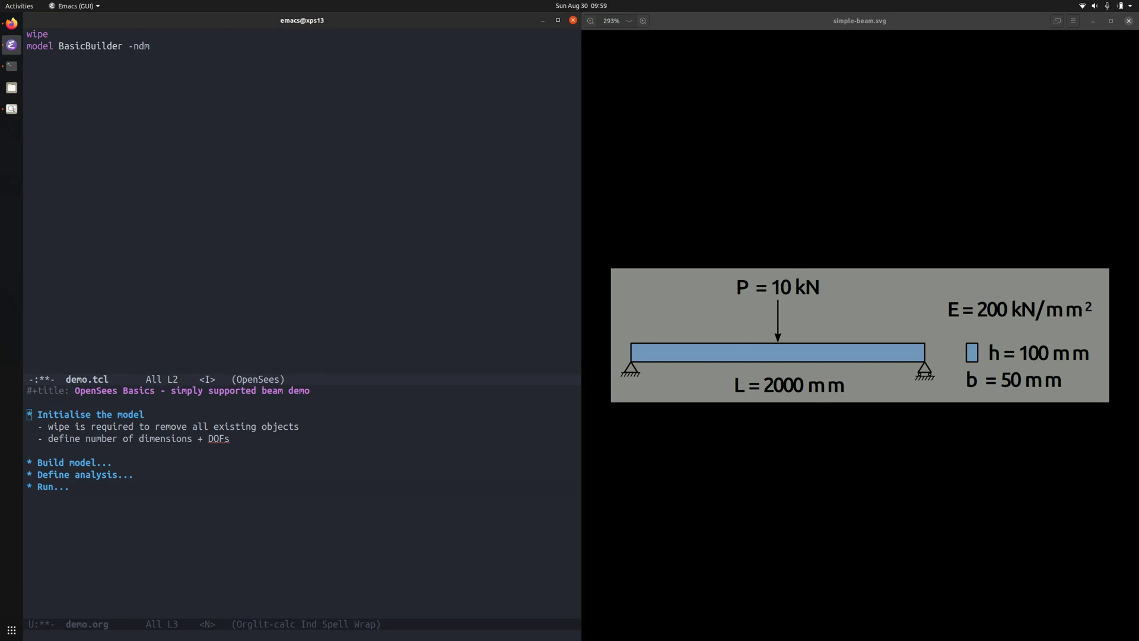
{"action": "mouse_move", "coordinate": [796, 325]}
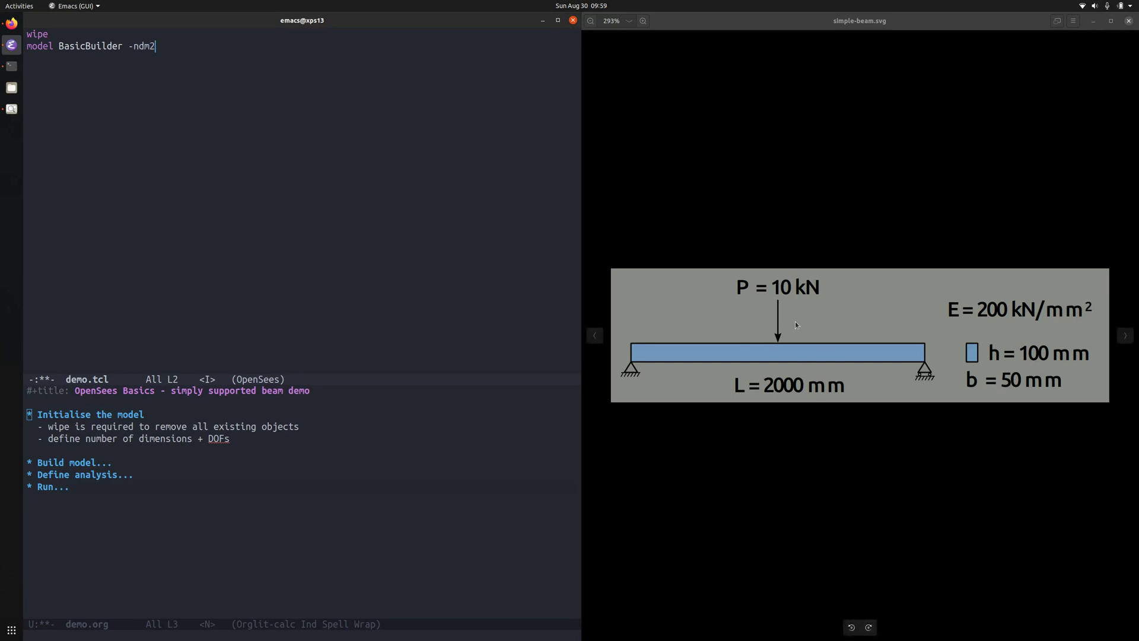
{"action": "type", "text": " 2 -ndf"}
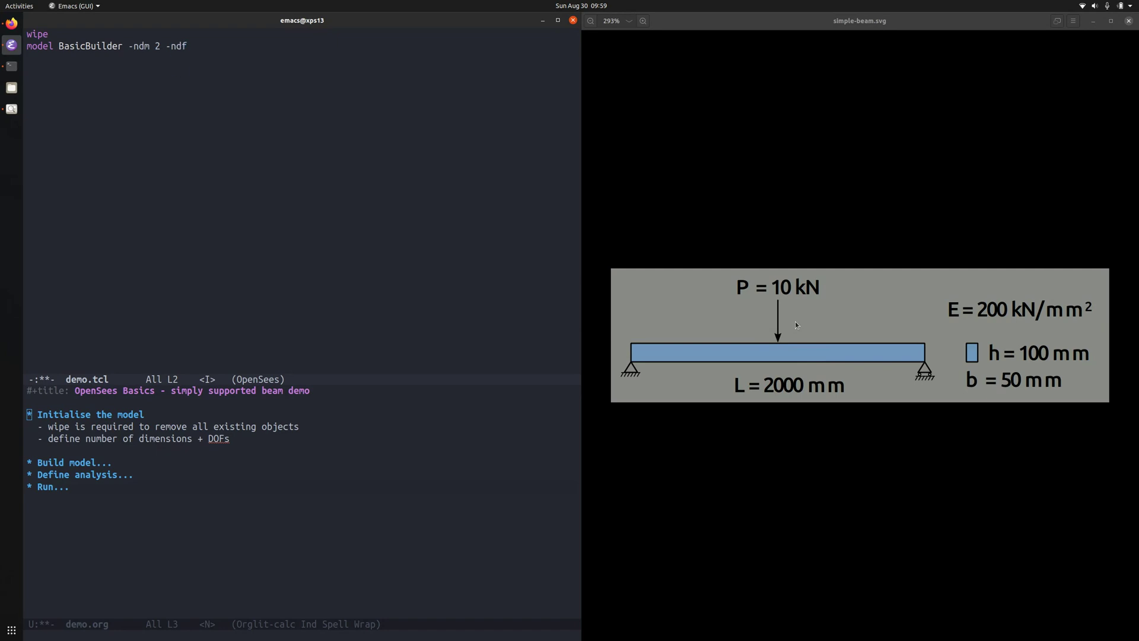
{"action": "type", "text": " 3"}
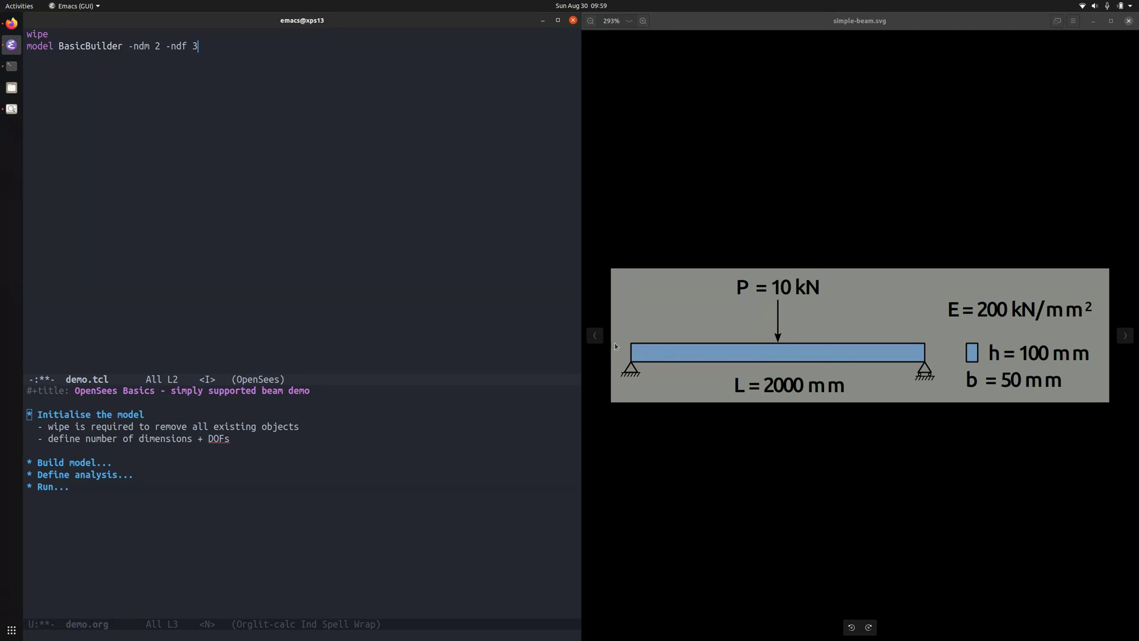
{"action": "key", "text": "ctrl+x"}
{"action": "key", "text": "o"}
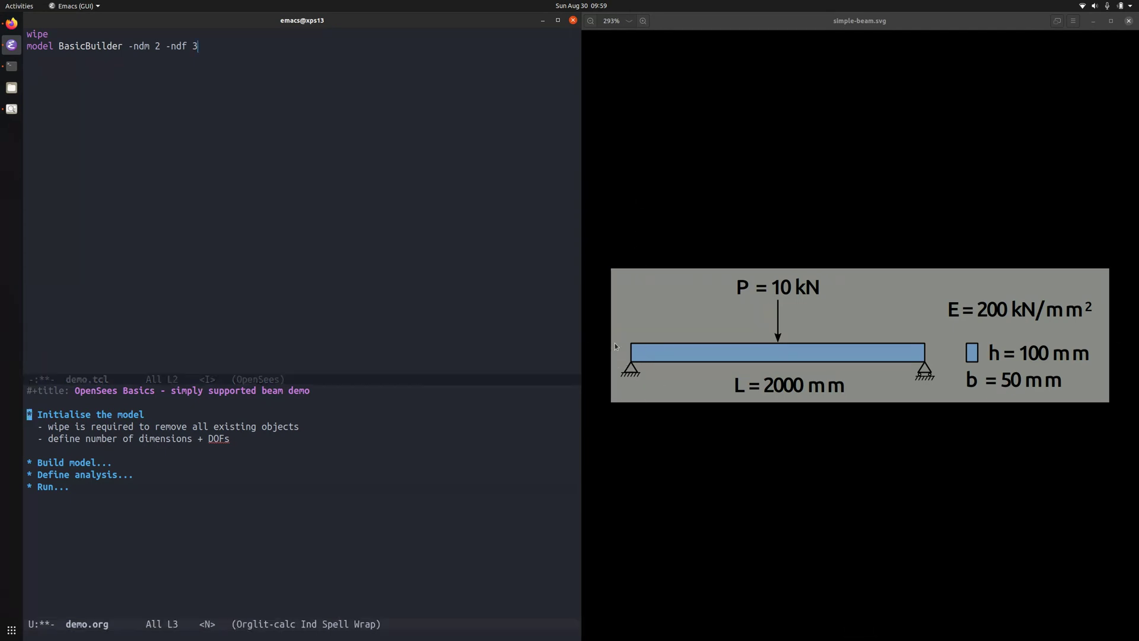
- Fold the Initialise notes and expand the Build model heading in demo.org
{"action": "key", "text": "ctrl+c"}
{"action": "key", "text": "ctrl+f"}
{"action": "key", "text": "Tab"}
{"action": "key", "text": "ctrl+x"}
{"action": "key", "text": "o"}
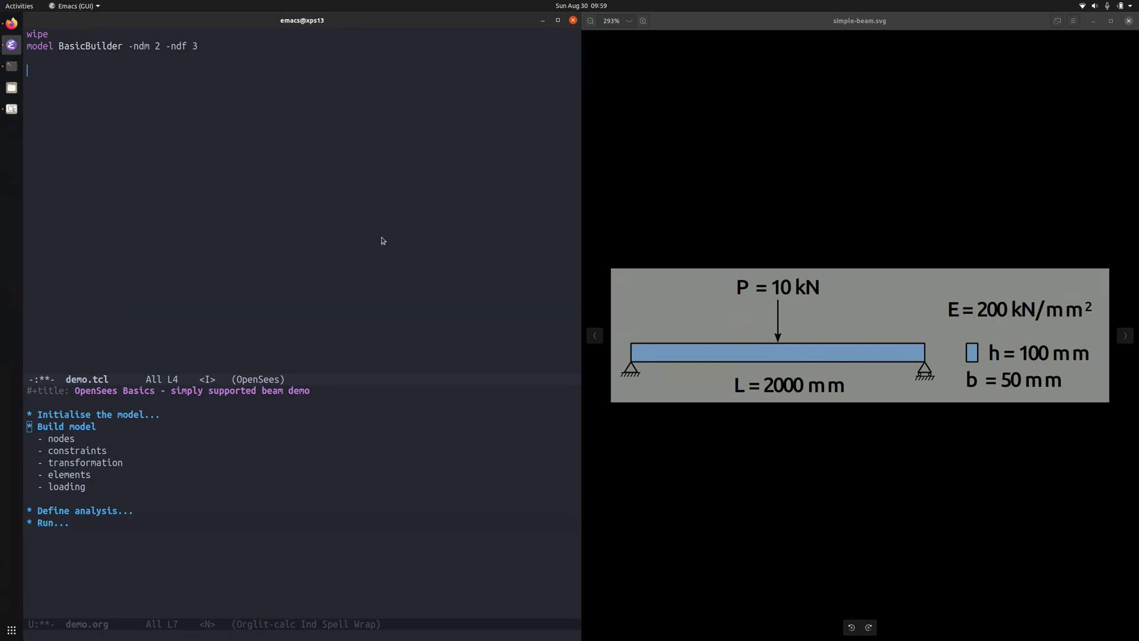
{"action": "type", "text": "node"}
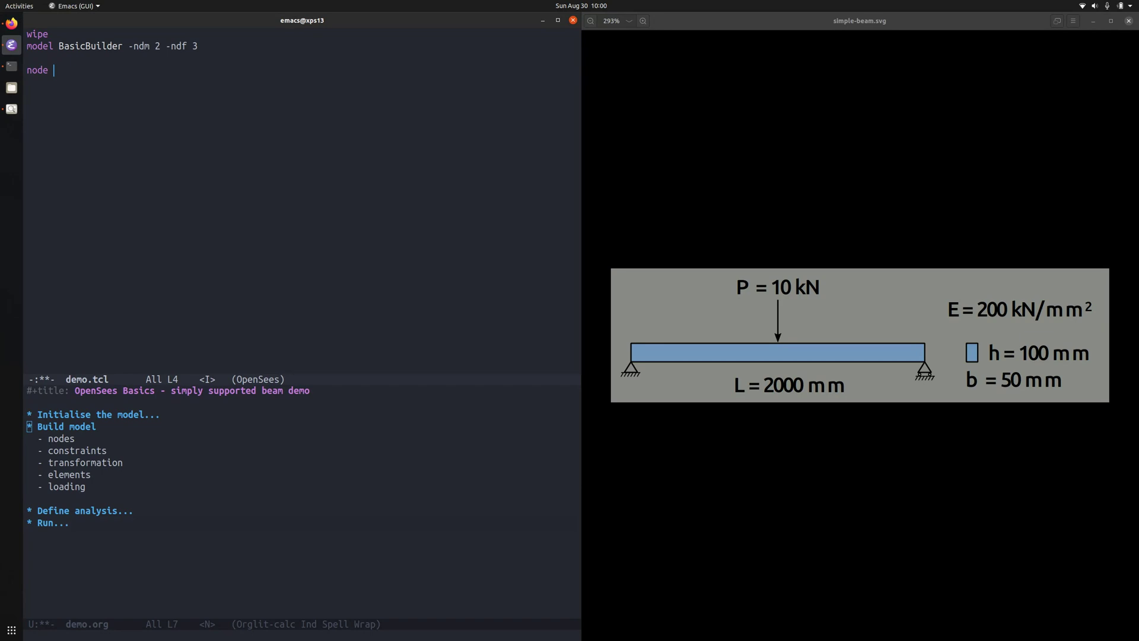
{"action": "type", "text": "1"}
{"action": "mouse_move", "coordinate": [633, 359]}
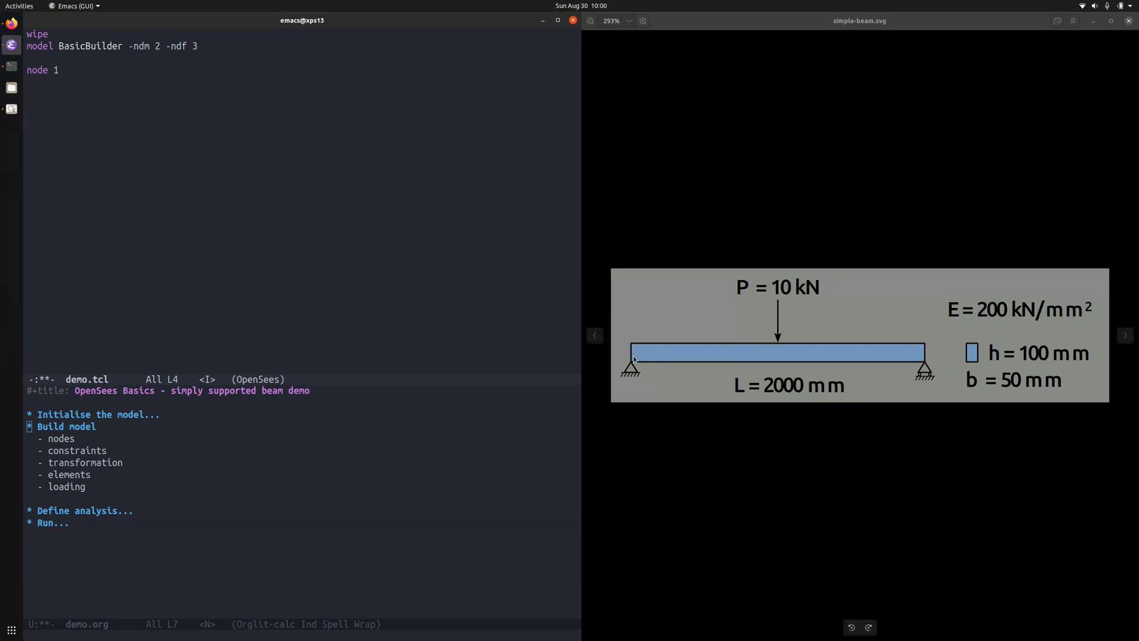
{"action": "type", "text": "  0."}
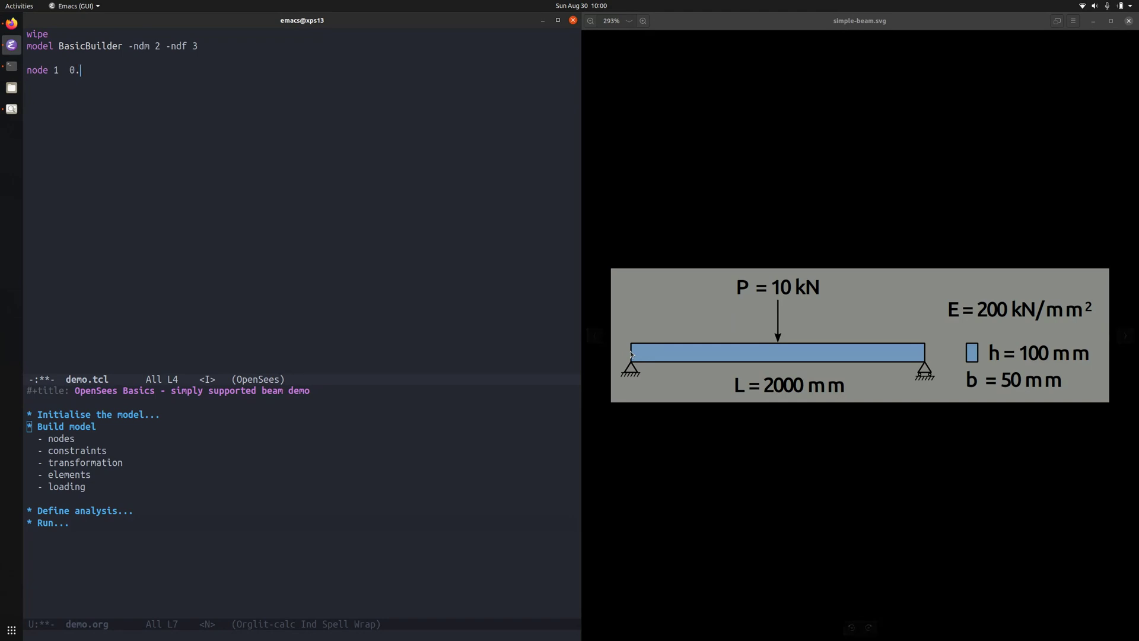
{"action": "type", "text": "0 0.0"}
- Define node 1 at 0.0 0.0, node 2 at 1000.0 0.0 and node 3 at 2000.0 0.0
{"action": "key", "text": "Return"}
{"action": "type", "text": "node 2"}
{"action": "mouse_move", "coordinate": [772, 350]}
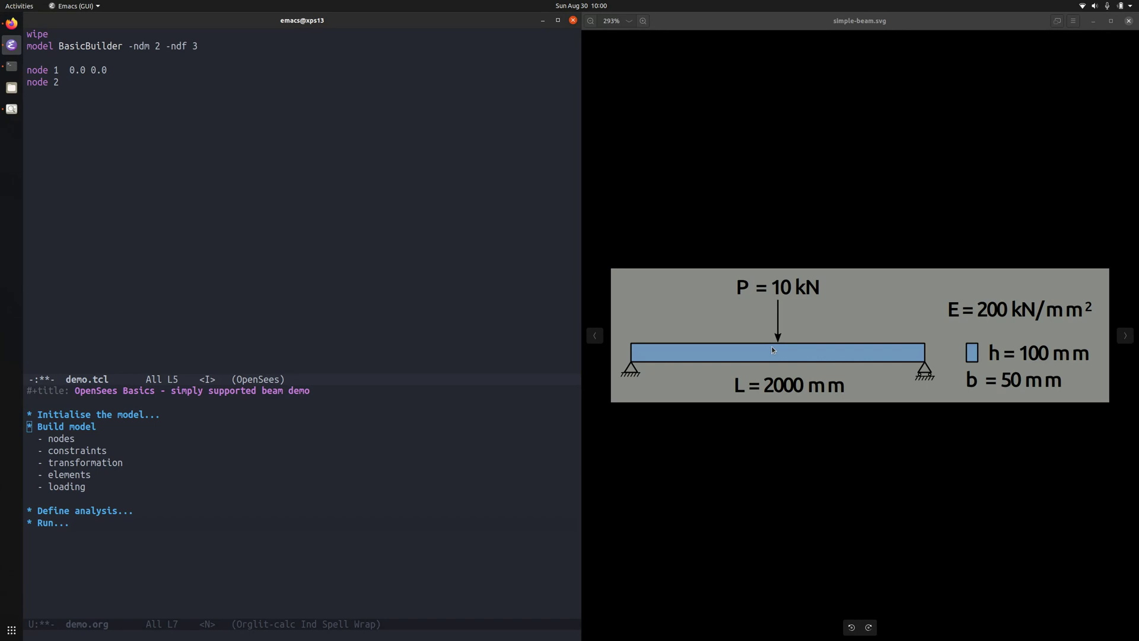
{"action": "type", "text": "1000.0"}
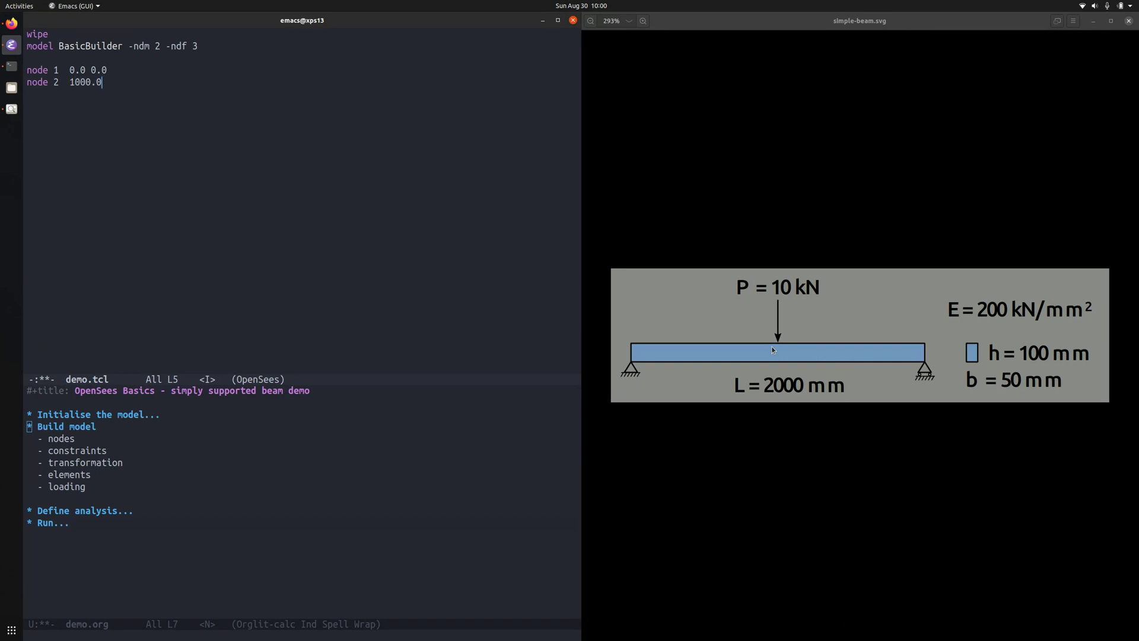
{"action": "type", "text": "0.0"}
{"action": "type", "text": "node 3"}
{"action": "type", "text": "  2000,"}
{"action": "type", "text": "0 0.0"}
{"action": "key", "text": "Escape"}
{"action": "key", "text": "l"}
{"action": "key", "text": "o"}
{"action": "key", "text": "Return"}
{"action": "mouse_move", "coordinate": [854, 335]}
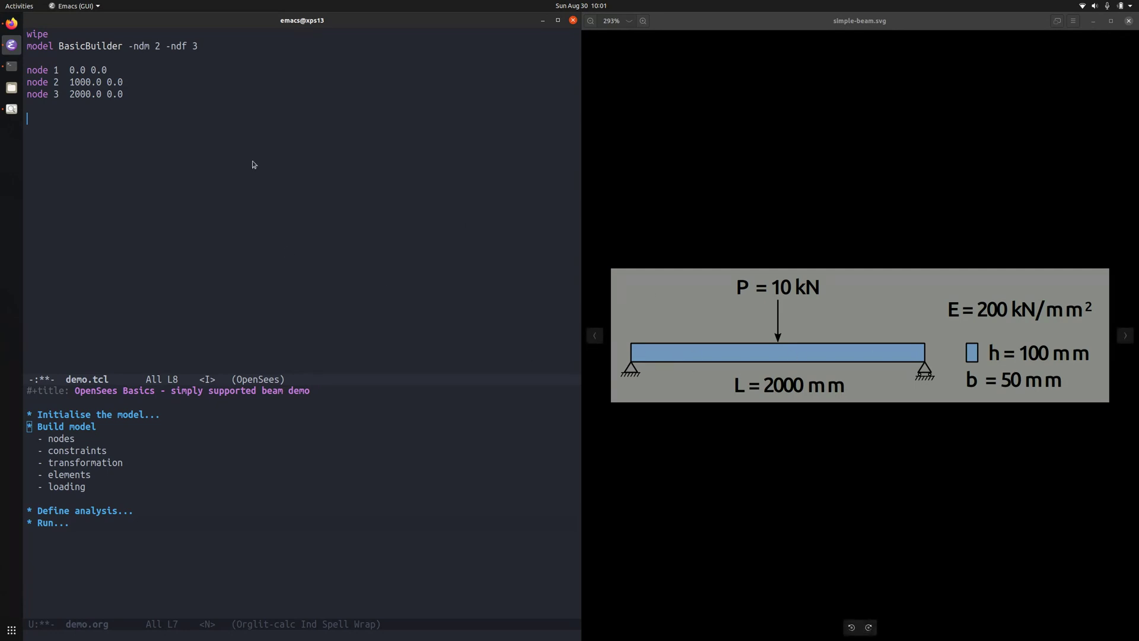
{"action": "type", "text": "fix"}
{"action": "type", "text": "1  1"}
{"action": "type", "text": "1 0 "}
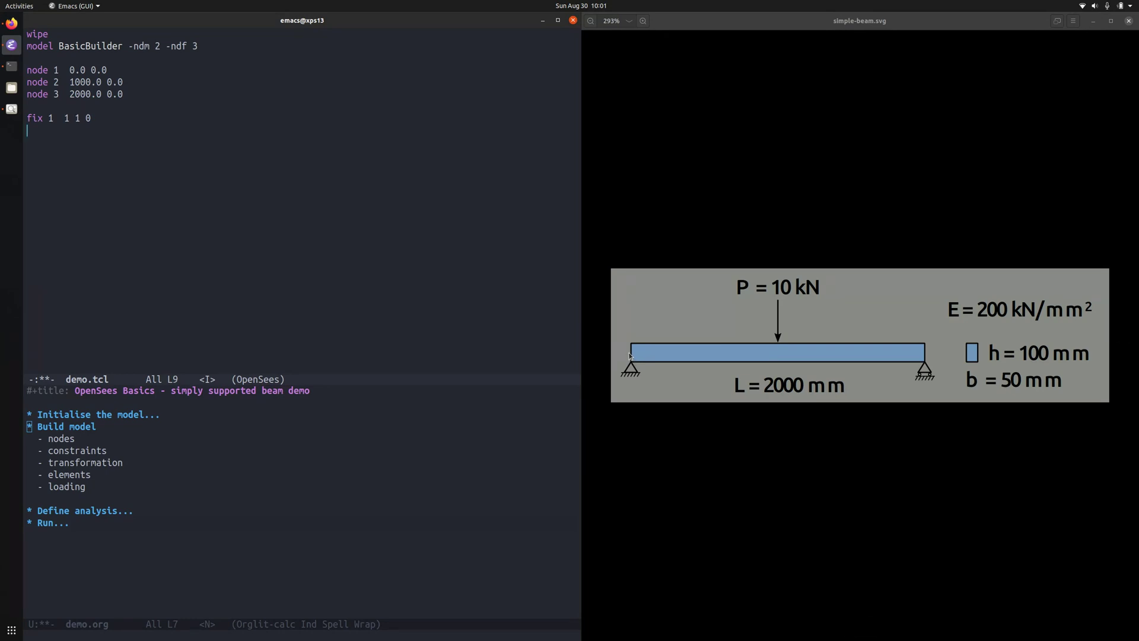
{"action": "type", "text": "fix 3  "}
{"action": "type", "text": "0 1 0"}
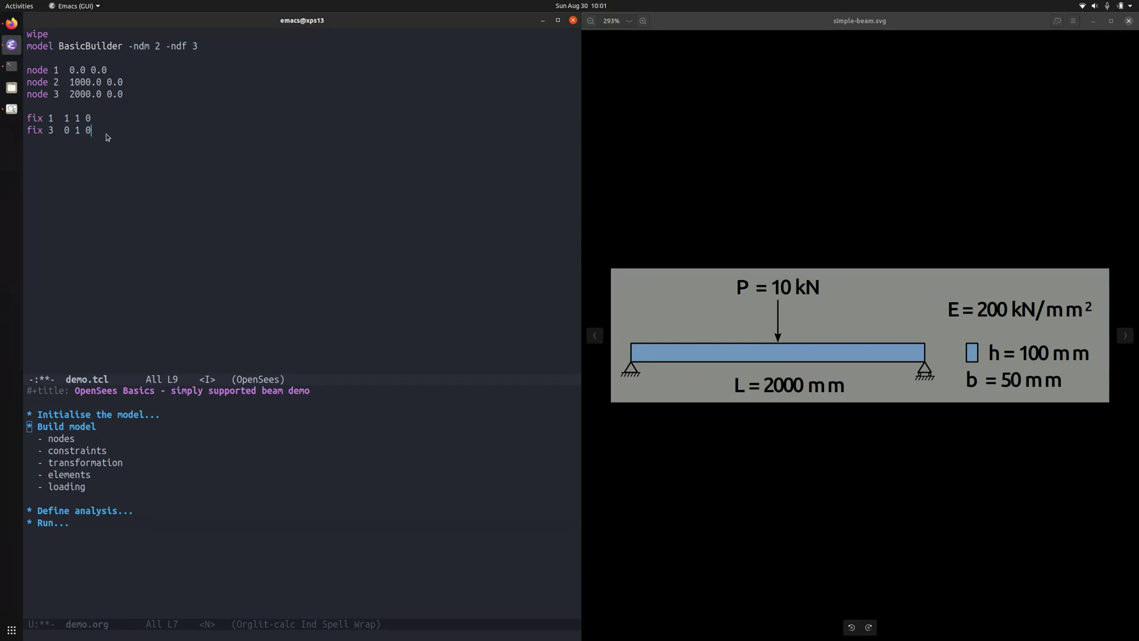
- Add supports fix 1 1 1 0 and fix 3 0 1 0 below the nodes
{"action": "key", "text": "Return"}
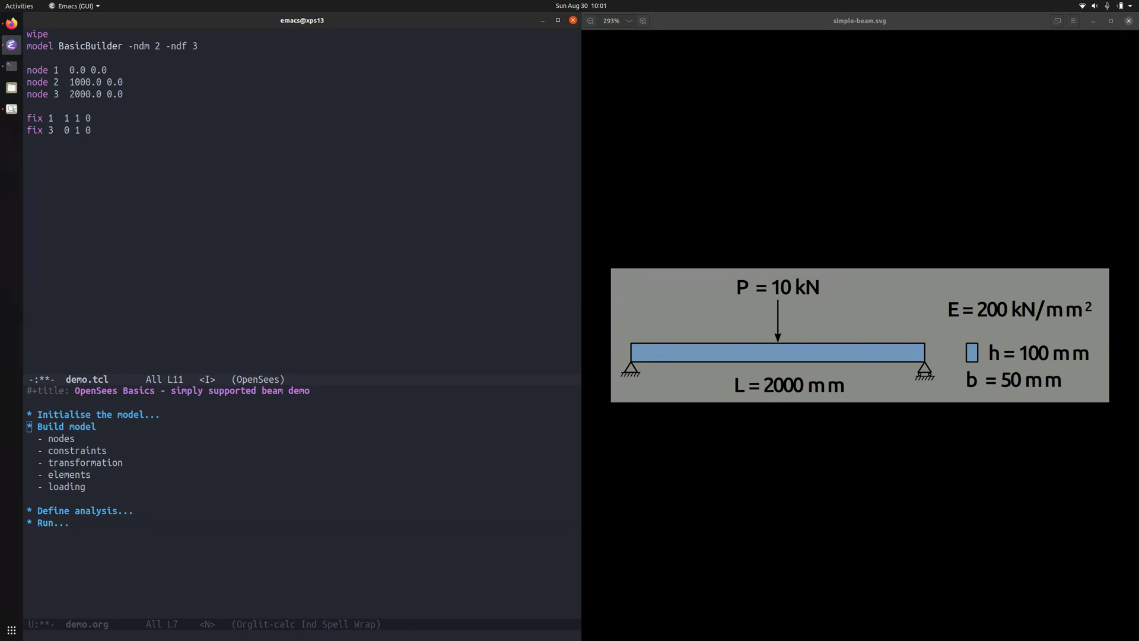
{"action": "type", "text": "geom"}
- Add geomTransf Linear 1 using the geom completion
{"action": "key", "text": "Tab"}
{"action": "type", "text": "Linear"}
{"action": "type", "text": "1"}
{"action": "key", "text": "Return"}
{"action": "type", "text": "element "}
{"action": "type", "text": "ela"}
- Finish elasticBeamColumn element 1 with 5000.0 200.0 4166666.7 1, checking the Run notes
{"action": "key", "text": "Tab"}
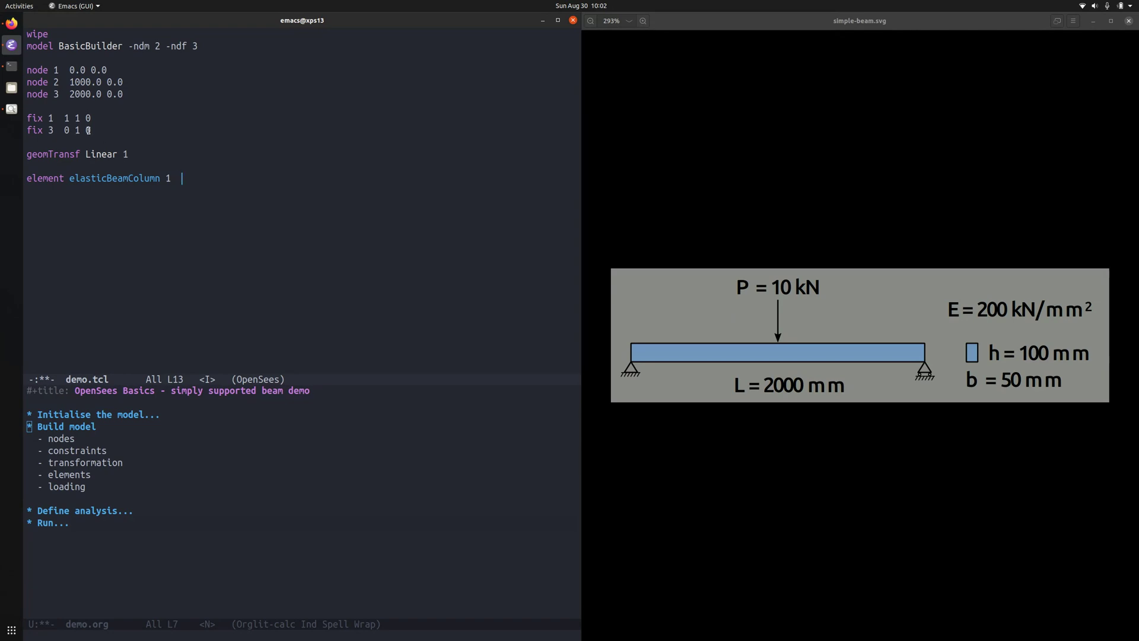
{"action": "mouse_move", "coordinate": [630, 352]}
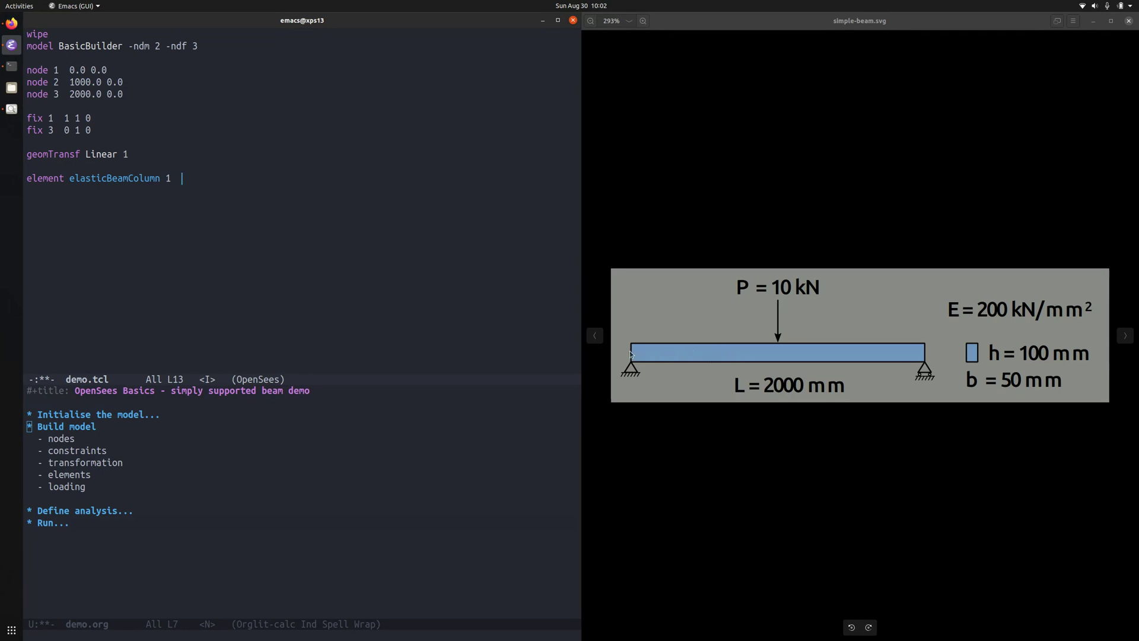
{"action": "type", "text": "1"}
{"action": "type", "text": " 2"}
{"action": "type", "text": "5000."}
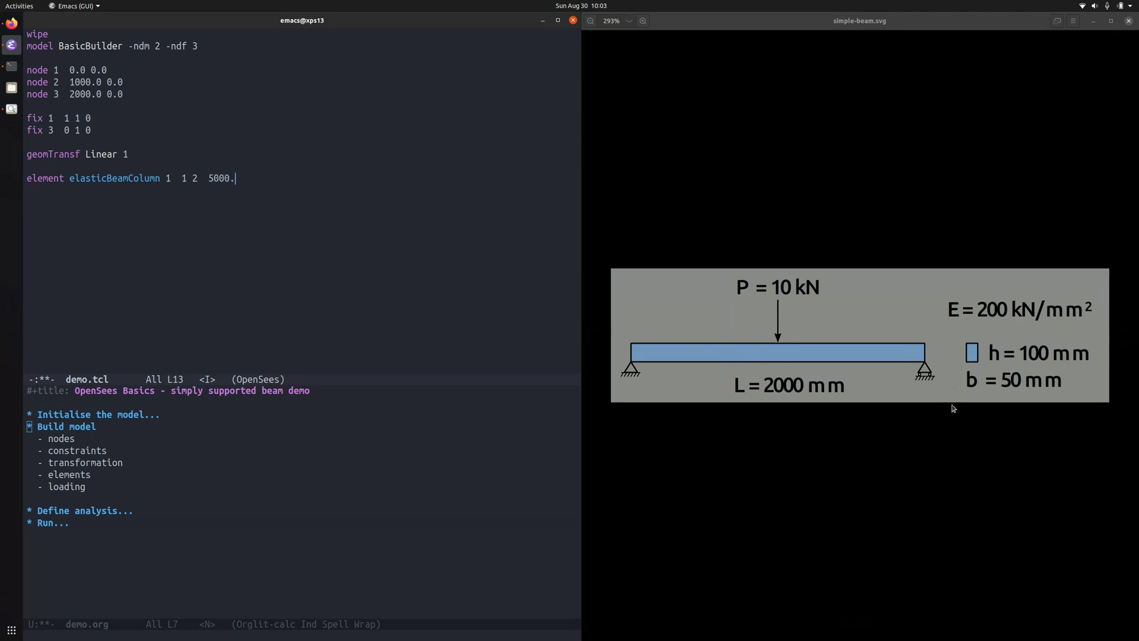
{"action": "type", "text": "0"}
{"action": "mouse_move", "coordinate": [964, 327]}
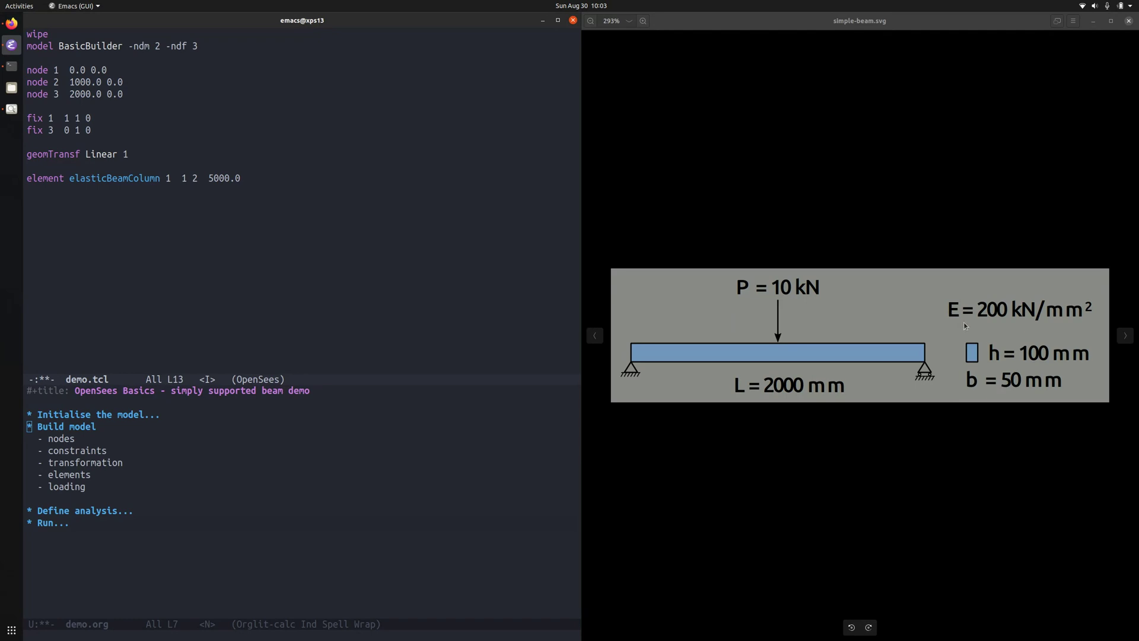
{"action": "type", "text": "2  5000.0"}
{"action": "key", "text": "ctrl+x"}
{"action": "key", "text": "o"}
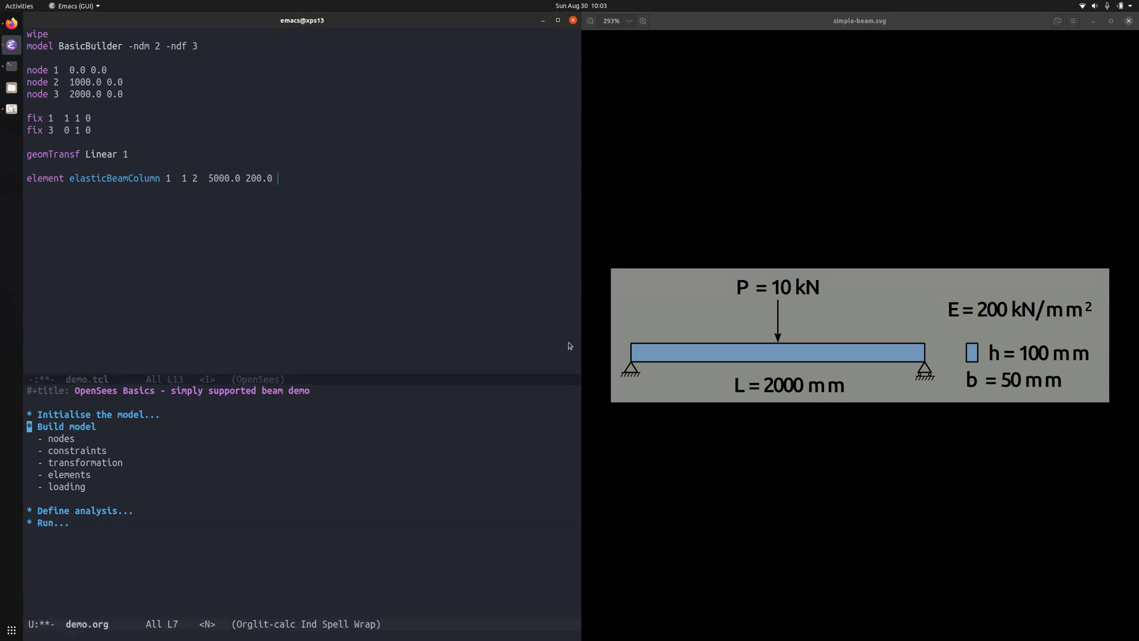
{"action": "key", "text": "Down"}
{"action": "key", "text": "Down"}
{"action": "key", "text": "Down"}
{"action": "key", "text": "Down"}
{"action": "key", "text": "Up"}
{"action": "key", "text": "Tab"}
{"action": "key", "text": "ctrl+x"}
{"action": "key", "text": "o"}
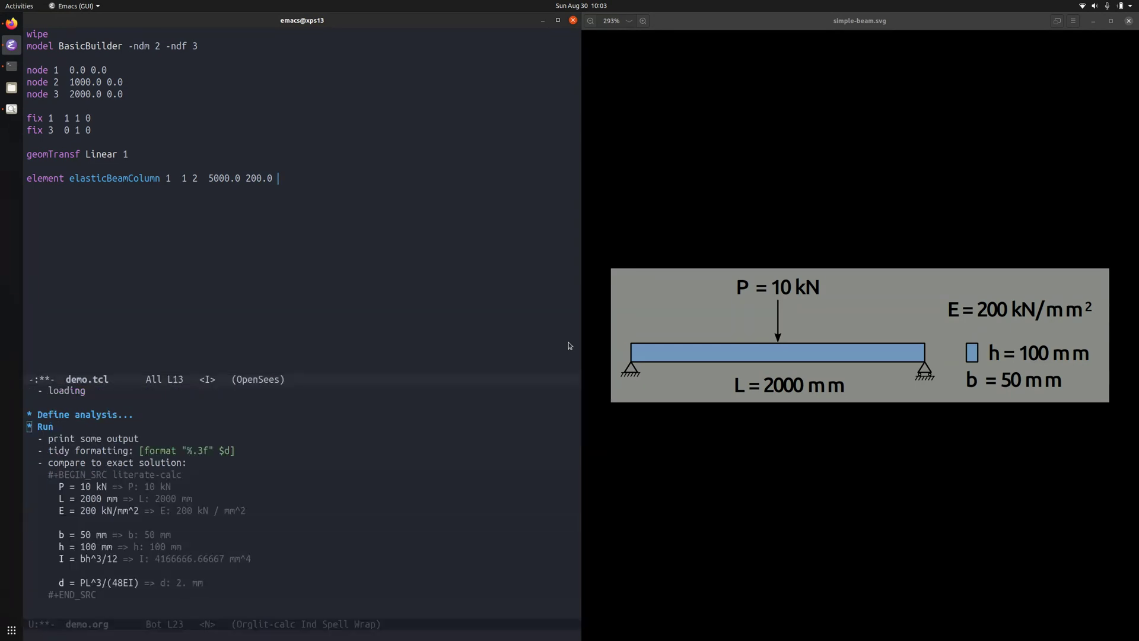
{"action": "type", "text": "41"}
{"action": "type", "text": "66666."}
{"action": "type", "text": "7"}
{"action": "type", "text": "1"}
- Fold the Run section in demo.org and move to the top of the notes
{"action": "key", "text": "ctrl+x"}
{"action": "key", "text": "o"}
{"action": "key", "text": "Tab"}
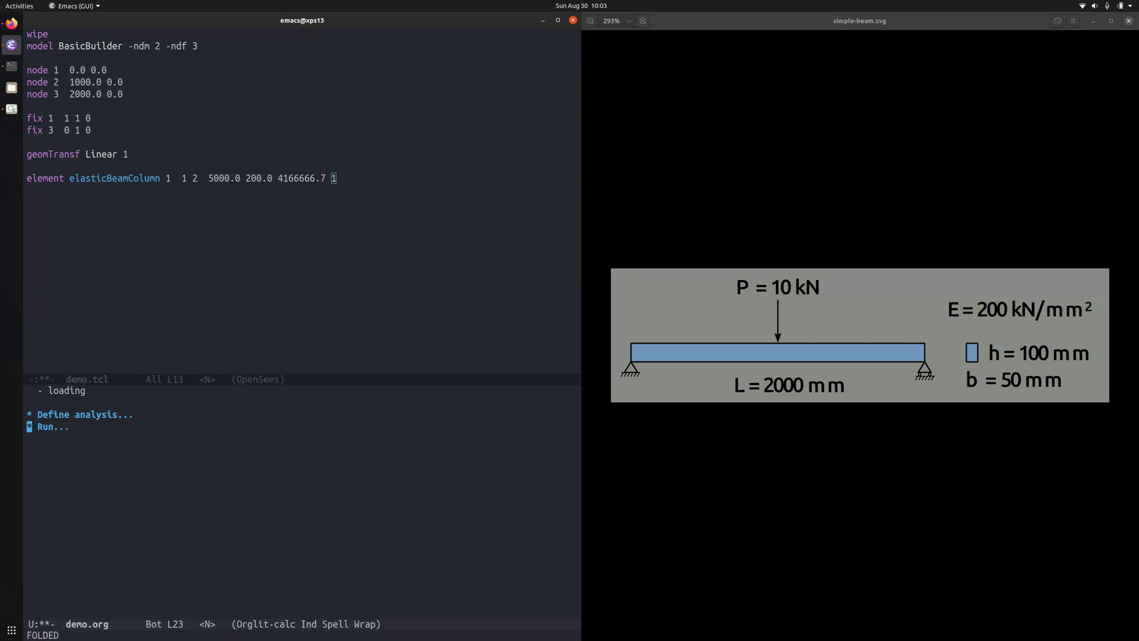
{"action": "key", "text": "Up"}
{"action": "key", "text": "Up"}
{"action": "key", "text": "Up"}
{"action": "key", "text": "Up"}
{"action": "key", "text": "Up"}
{"action": "key", "text": "ctrl+x"}
{"action": "key", "text": "o"}
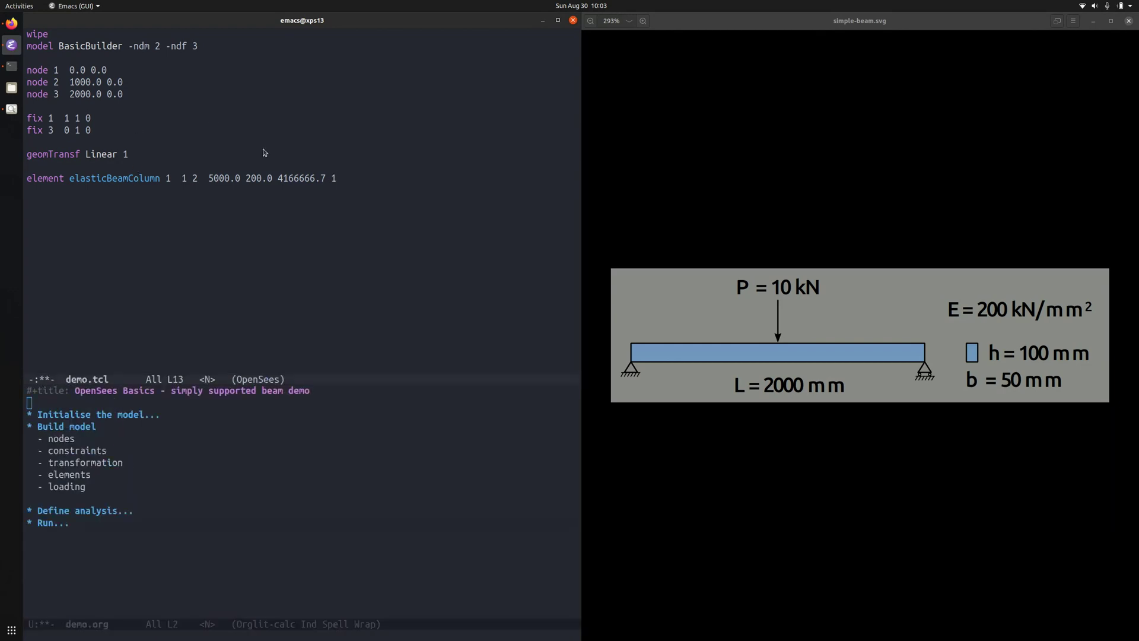
- Inspect the inertia digits, then add blank lines below the model BasicBuilder line
{"action": "left_click", "coordinate": [289, 178]}
{"action": "left_click_drag", "start_coordinate": [289, 178], "coordinate": [312, 178]}
{"action": "key", "text": "Escape"}
{"action": "key", "text": "k"}
{"action": "key", "text": "k"}
{"action": "key", "text": "j"}
{"action": "key", "text": "k"}
{"action": "key", "text": "k"}
{"action": "key", "text": "k"}
{"action": "key", "text": "k"}
{"action": "key", "text": "k"}
{"action": "key", "text": "k"}
{"action": "key", "text": "k"}
{"action": "key", "text": "j"}
{"action": "key", "text": "dollar"}
{"action": "key", "text": "o"}
{"action": "key", "text": "Return"}
{"action": "key", "text": "Return"}
{"action": "key", "text": "BackSpace"}
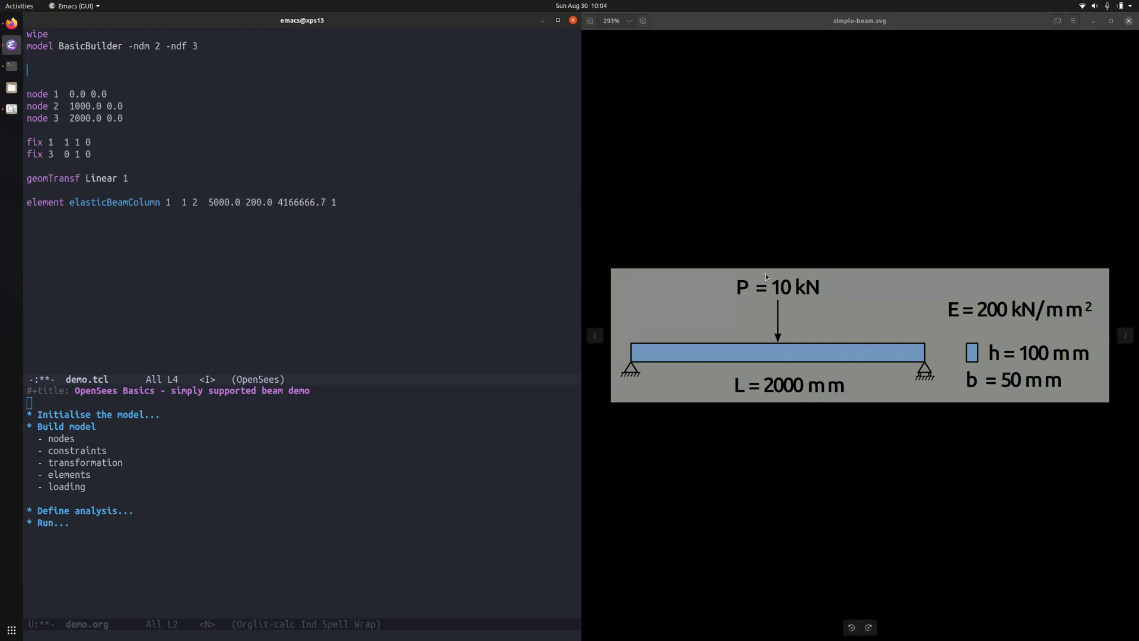
{"action": "type", "text": "set "}
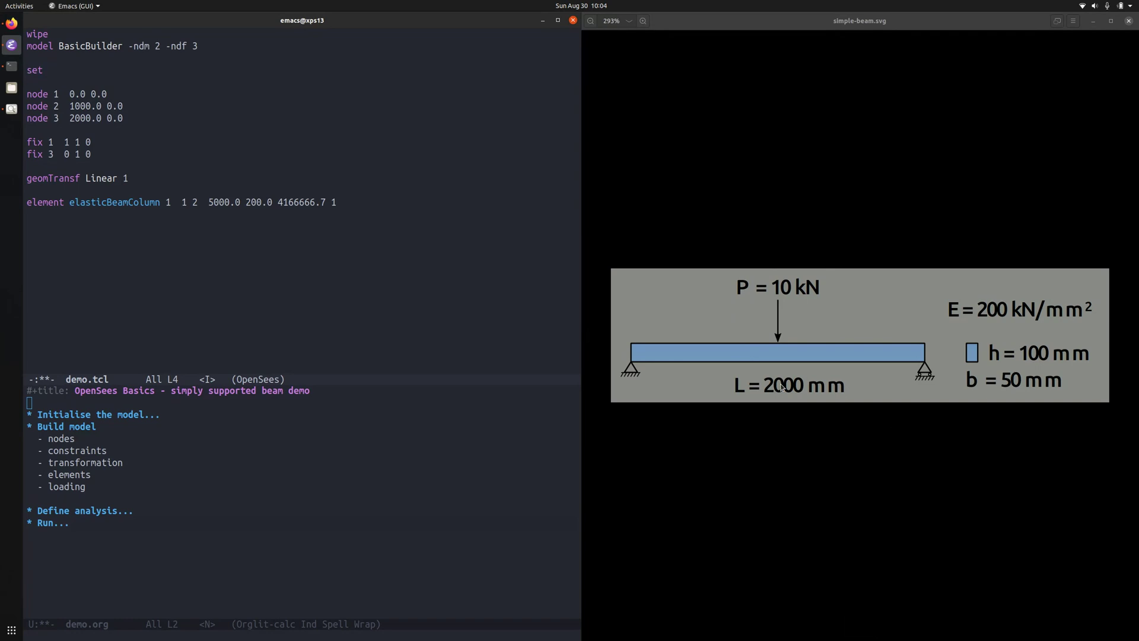
{"action": "type", "text": "P"}
{"action": "type", "text": " 10"}
- Add set P 10.0, set L 2000.0, set E 200.0, set h 100 and set b 50
{"action": "key", "text": "Return"}
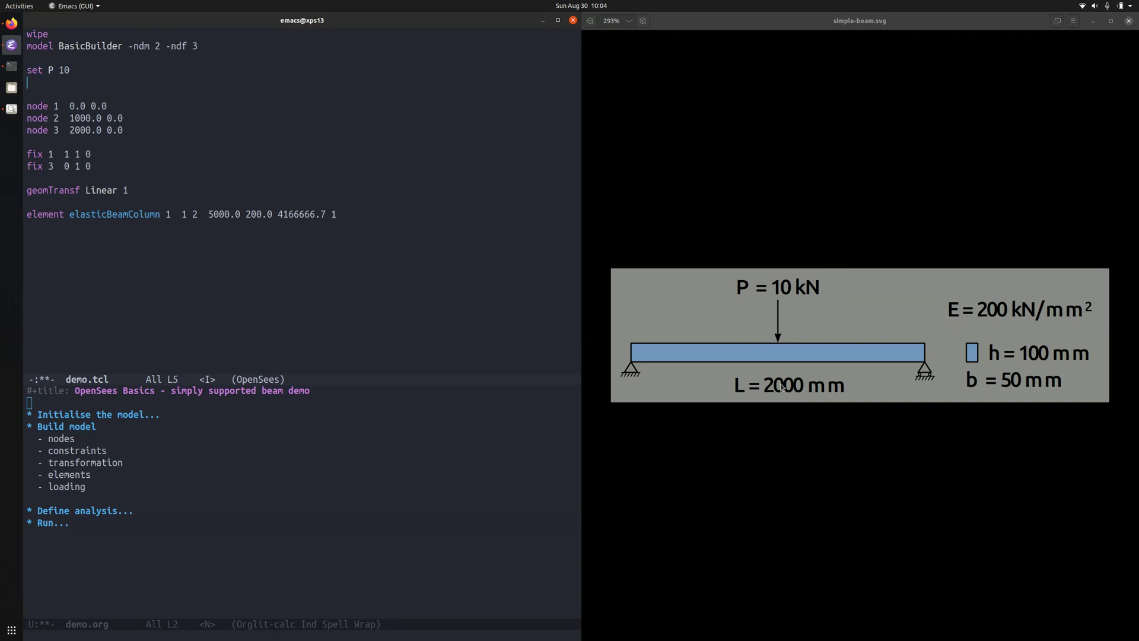
{"action": "type", "text": "set L 2000.0"}
{"action": "key", "text": "Escape"}
{"action": "type", "text": "ka.0"}
{"action": "key", "text": "Escape"}
{"action": "type", "text": "j"}
{"action": "type", "text": "oset "}
{"action": "type", "text": "E"}
{"action": "type", "text": " 200.0"}
{"action": "key", "text": "Return"}
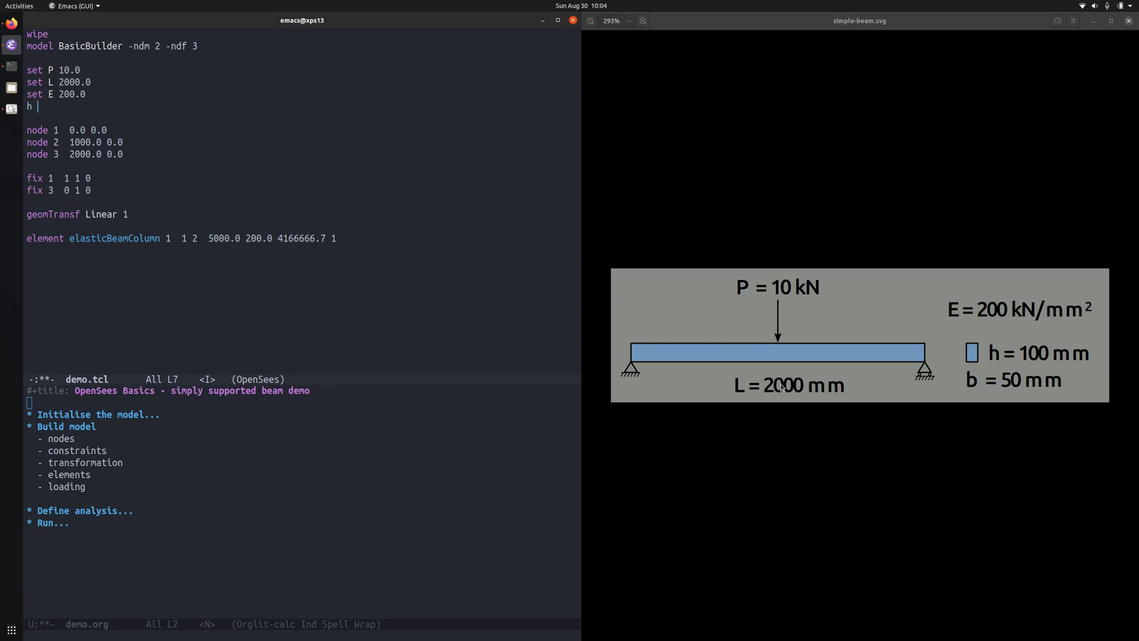
{"action": "key", "text": "BackSpace"}
{"action": "key", "text": "BackSpace"}
{"action": "type", "text": "set h "}
{"action": "type", "text": "100"}
{"action": "key", "text": "Return"}
{"action": "type", "text": "set b 50"}
{"action": "key", "text": "Escape"}
{"action": "key", "text": "j"}
{"action": "key", "text": "j"}
{"action": "key", "text": "j"}
{"action": "key", "text": "w"}
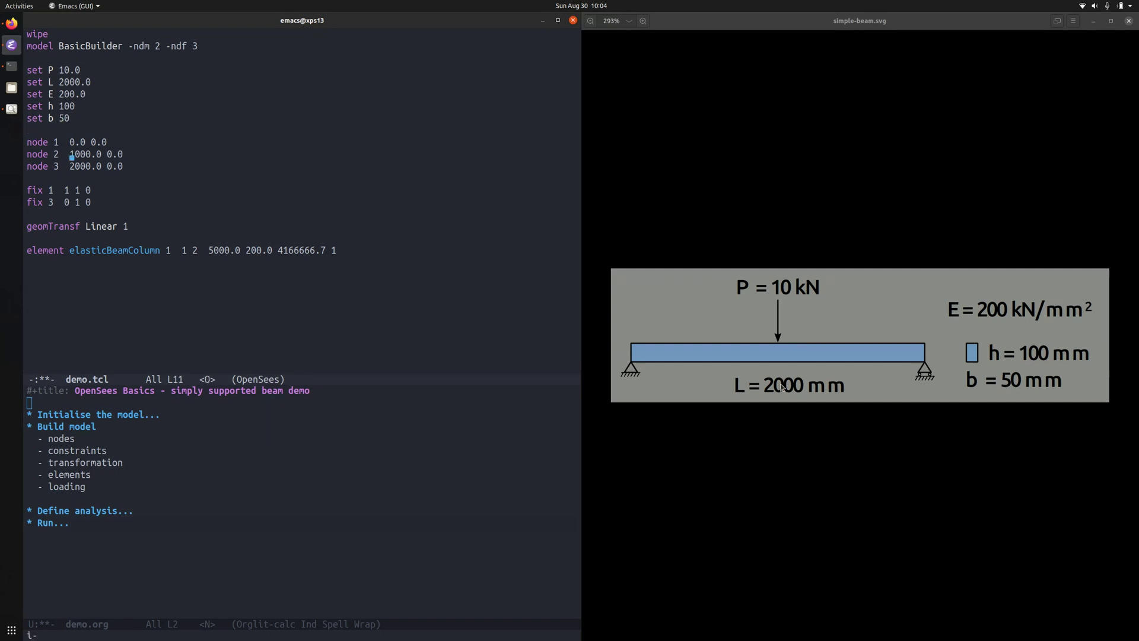
- Retype node 2's x-coordinate and change node 3's 2000.0 to $L
{"action": "key", "text": "c"}
{"action": "key", "text": "shift+w"}
{"action": "type", "text": "1000.0"}
{"action": "key", "text": "Escape"}
{"action": "key", "text": "b"}
{"action": "key", "text": "j"}
{"action": "key", "text": "c"}
{"action": "key", "text": "shift+w"}
{"action": "type", "text": "$L"}
{"action": "key", "text": "Escape"}
- Make node 2's x-coordinate [expr $L/2]
{"action": "key", "text": "k"}
{"action": "key", "text": "k"}
{"action": "key", "text": "k"}
{"action": "key", "text": "k"}
{"action": "key", "text": "k"}
{"action": "key", "text": "h"}
{"action": "key", "text": "h"}
{"action": "key", "text": "h"}
{"action": "key", "text": "h"}
{"action": "key", "text": "Right"}
{"action": "key", "text": "Right"}
{"action": "key", "text": "Left"}
{"action": "key", "text": "Down"}
{"action": "key", "text": "Down"}
{"action": "key", "text": "Down"}
{"action": "key", "text": "Down"}
{"action": "key", "text": "Down"}
{"action": "key", "text": "Down"}
{"action": "key", "text": "c"}
{"action": "key", "text": "shift+w"}
{"action": "type", "text": "[expr"}
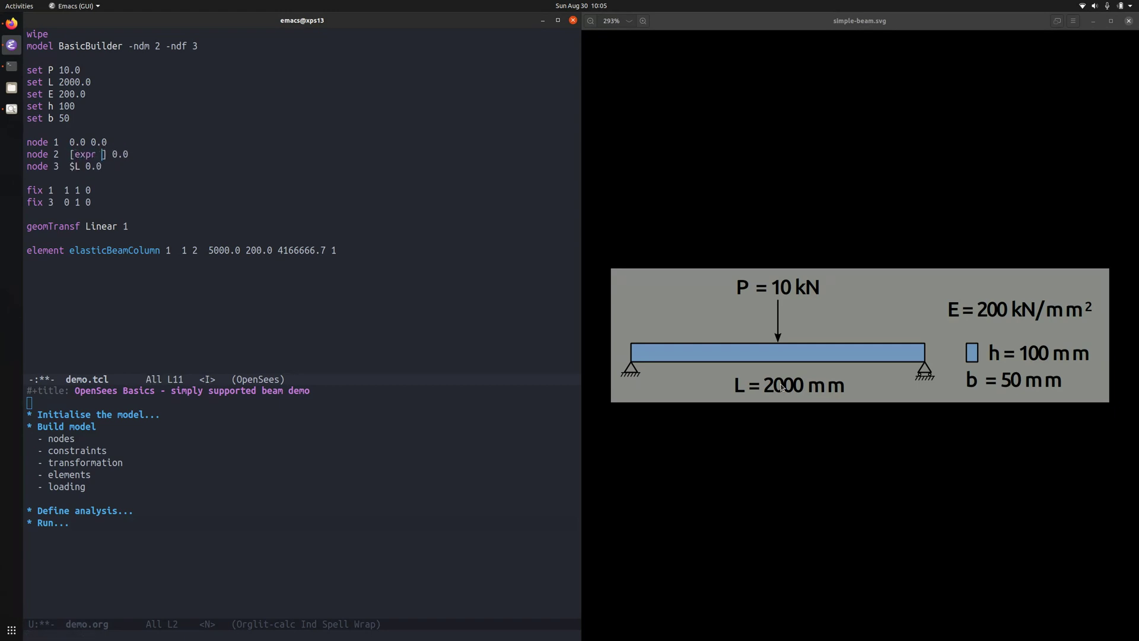
{"action": "type", "text": " $L/2"}
{"action": "key", "text": "Escape"}
{"action": "key", "text": "j"}
{"action": "key", "text": "j"}
{"action": "key", "text": "j"}
{"action": "key", "text": "j"}
{"action": "key", "text": "j"}
{"action": "key", "text": "j"}
{"action": "key", "text": "j"}
{"action": "key", "text": "j"}
{"action": "key", "text": "w"}
{"action": "key", "text": "w"}
{"action": "key", "text": "w"}
{"action": "key", "text": "w"}
{"action": "type", "text": "cW"}
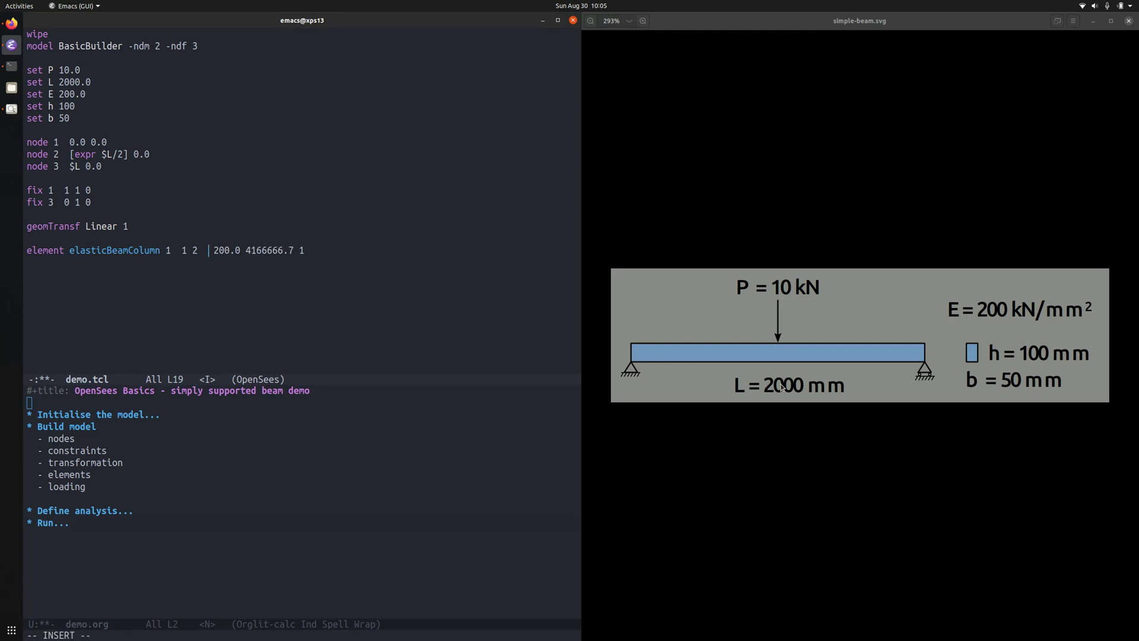
{"action": "type", "text": "[expr $b*$h"}
- Use [expr $b*$h] for the area and $E for the modulus on element 1
{"action": "key", "text": "Right"}
{"action": "key", "text": "Right"}
{"action": "type", "text": "$E"}
{"action": "key", "text": "Delete"}
{"action": "key", "text": "Delete"}
{"action": "key", "text": "Delete"}
{"action": "key", "text": "Delete"}
{"action": "key", "text": "Delete"}
{"action": "key", "text": "Escape"}
- Replace inertia 4166666.7 with [expr $b*$h^3/12] and open a new line below
{"action": "key", "text": "w"}
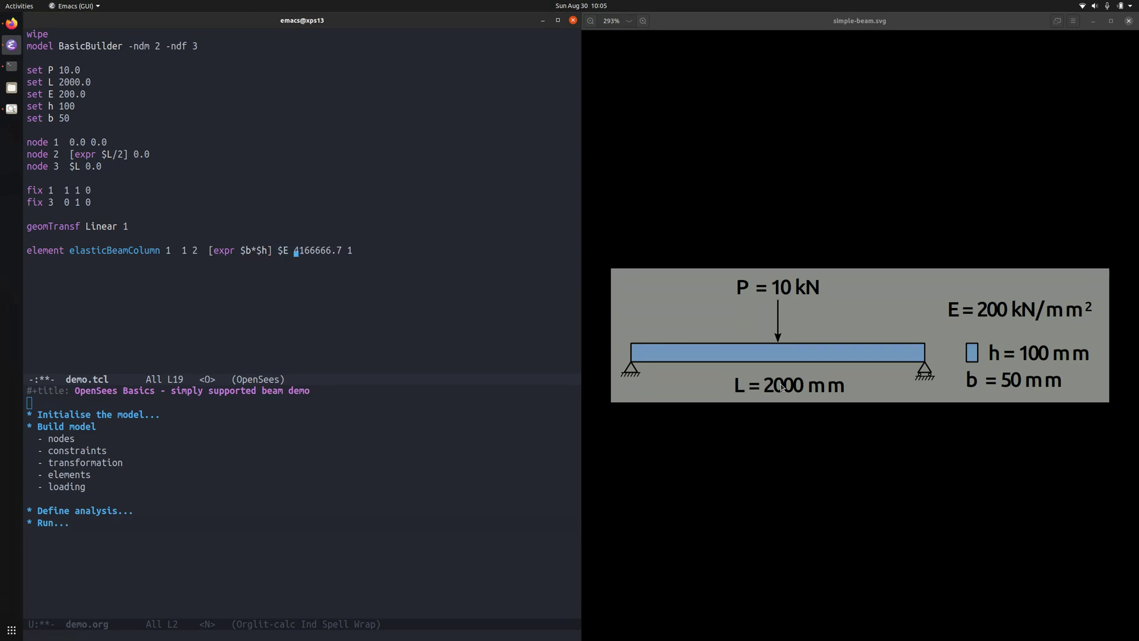
{"action": "key", "text": "c"}
{"action": "key", "text": "shift+w"}
{"action": "type", "text": "[expr $b*$h^3/12"}
{"action": "key", "text": "Escape"}
{"action": "key", "text": "j"}
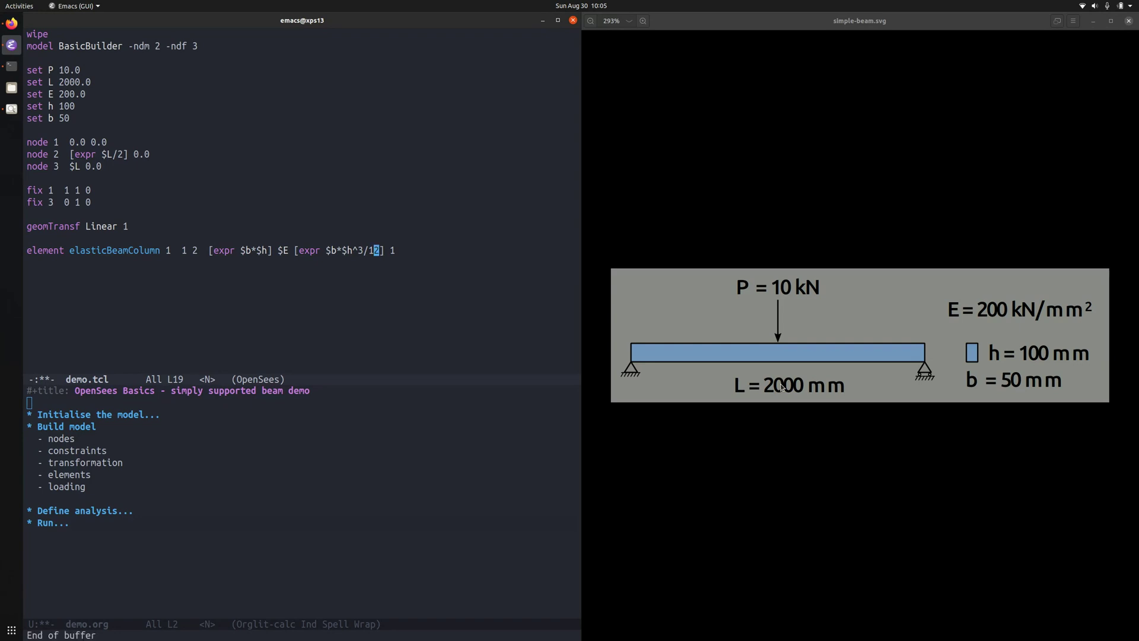
{"action": "key", "text": "o"}
{"action": "key", "text": "Escape"}
{"action": "key", "text": "k"}
{"action": "key", "text": "k"}
{"action": "key", "text": "k"}
{"action": "key", "text": "k"}
{"action": "key", "text": "k"}
{"action": "key", "text": "k"}
{"action": "key", "text": "k"}
{"action": "key", "text": "k"}
{"action": "key", "text": "l"}
{"action": "key", "text": "l"}
{"action": "key", "text": "l"}
{"action": "key", "text": "l"}
{"action": "key", "text": "l"}
{"action": "key", "text": "G"}
{"action": "type", "text": "i"}
{"action": "type", "text": "element elasticBeamColumn"}
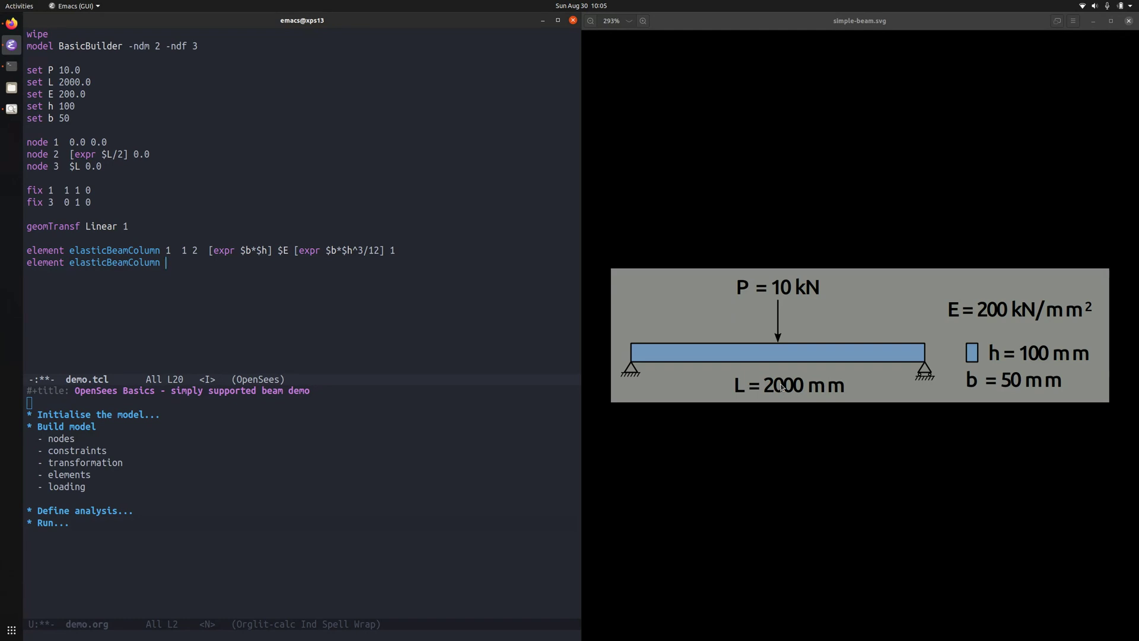
{"action": "type", "text": " 2 "}
{"action": "mouse_move", "coordinate": [738, 367]}
{"action": "type", "text": " 2 3"}
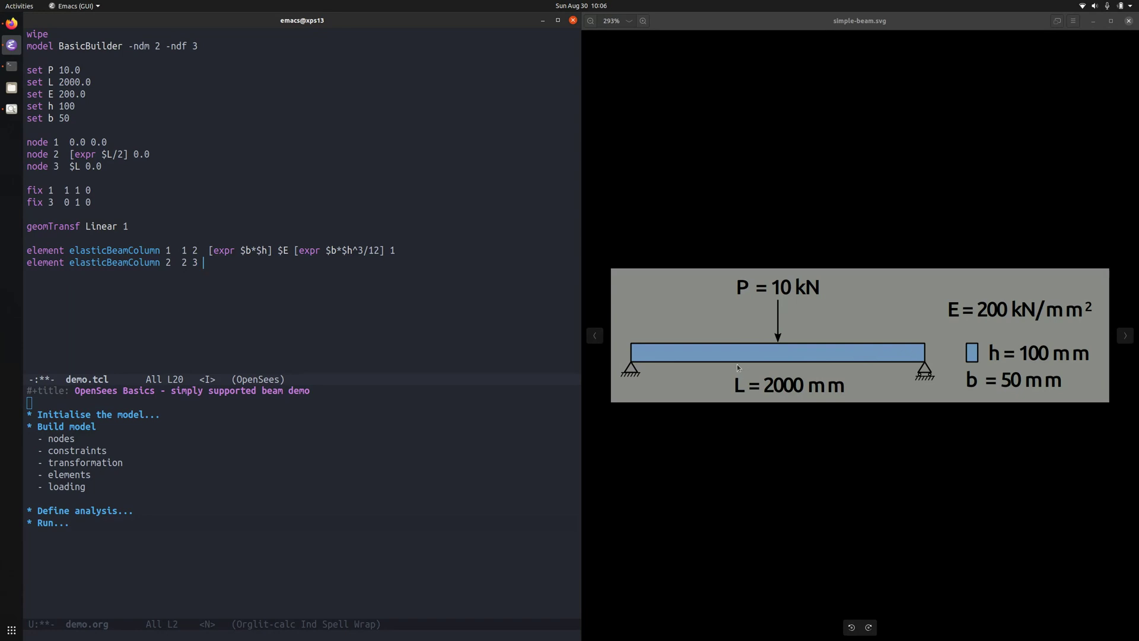
{"action": "type", "text": " [expr $b*$h] $E [expr $b*$h^3/12]1"}
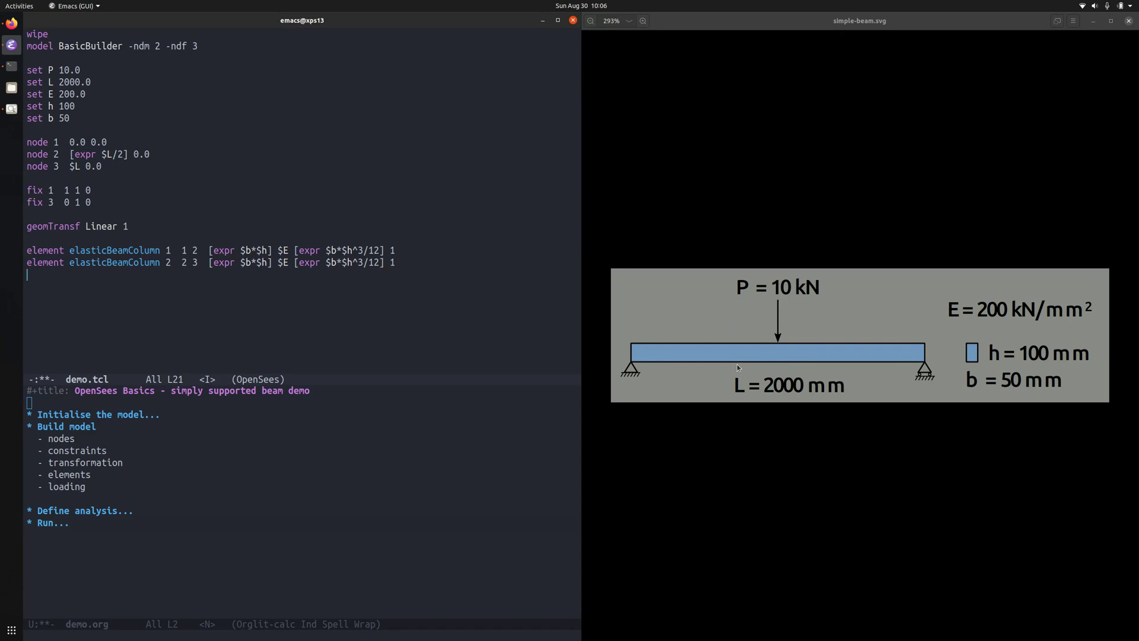
- Add element elasticBeamColumn 2 2 3 [expr $b*$h] $E [expr $b*$h^3/12] 1
{"action": "key", "text": "Return"}
{"action": "type", "text": "timeSeries"}
{"action": "type", "text": " Line"}
- Add 'timeSeries Linear 1' and 'pattern Plain 1 1' containing 'load 2 0 $P 0'
{"action": "key", "text": "BackSpace"}
{"action": "type", "text": "n"}
{"action": "key", "text": "BackSpace"}
{"action": "key", "text": "BackSpace"}
{"action": "type", "text": "near 1"}
{"action": "key", "text": "Return"}
{"action": "type", "text": "pat"}
{"action": "key", "text": "Tab"}
{"action": "type", "text": "Plain "}
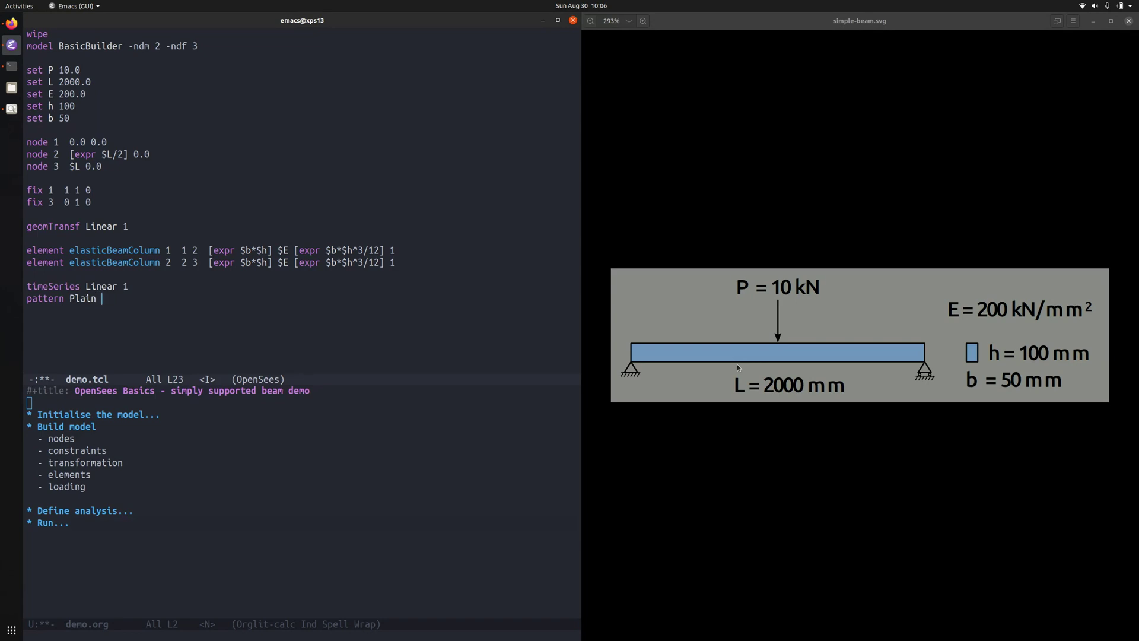
{"action": "type", "text": "1 "}
{"action": "type", "text": "1"}
{"action": "type", "text": " {"}
{"action": "key", "text": "Return"}
{"action": "type", "text": "load 2"}
{"action": "type", "text": "0 "}
{"action": "type", "text": "$P "}
{"action": "type", "text": "0"}
{"action": "key", "text": "Escape"}
{"action": "mouse_move", "coordinate": [860, 334]}
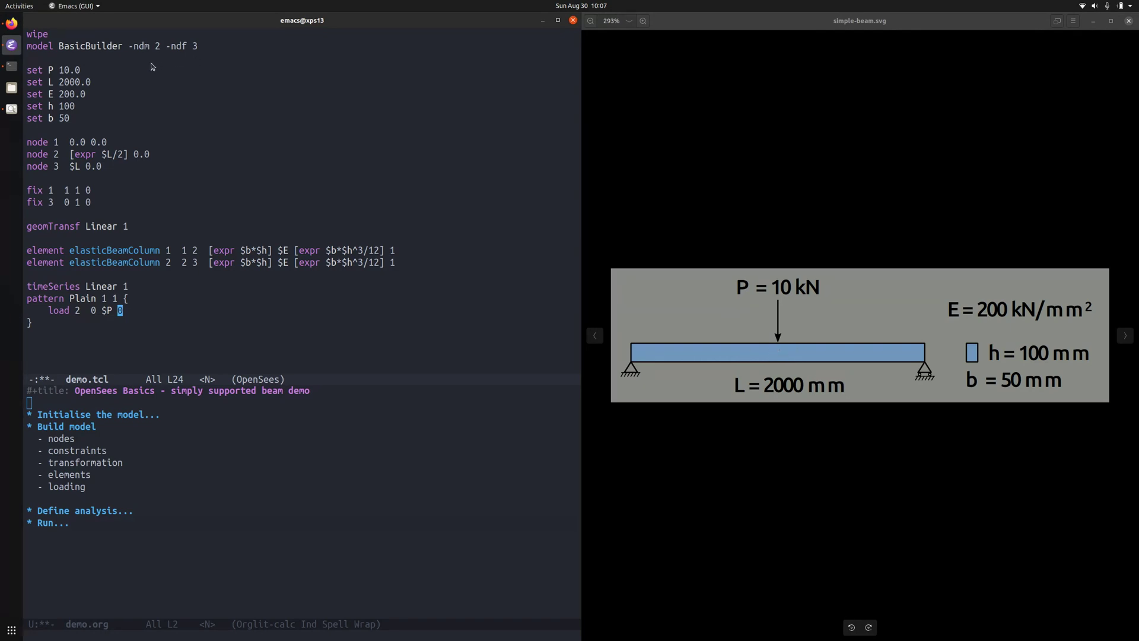
{"action": "type", "text": "0"}
- Change the set P line to -10.0 so the load acts downward
{"action": "left_click", "coordinate": [104, 311]}
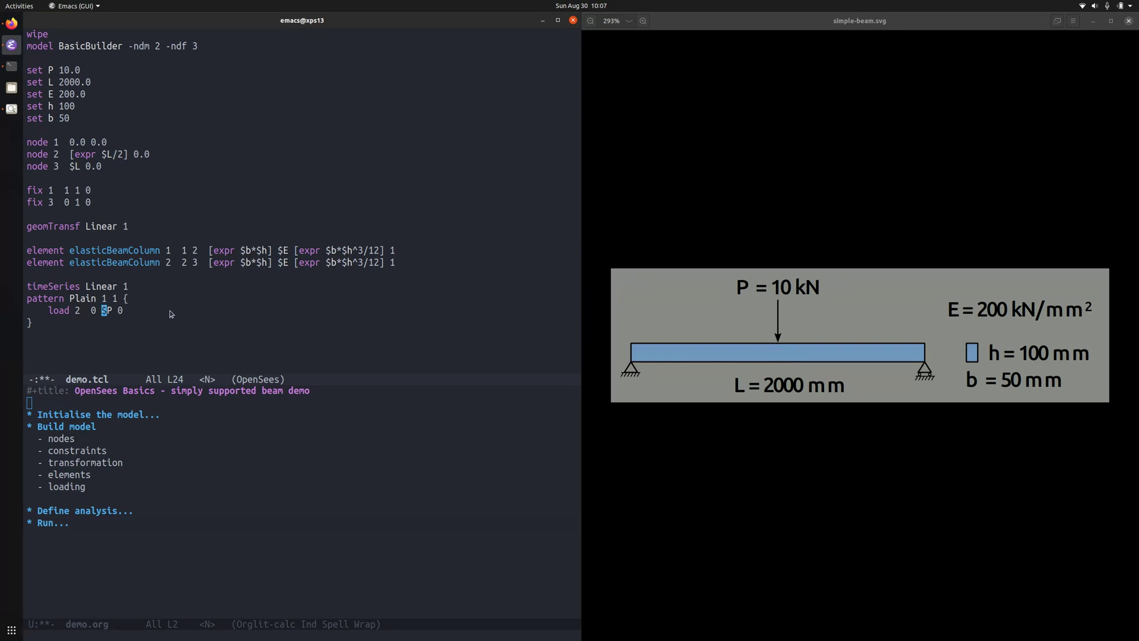
{"action": "type", "text": "i-"}
{"action": "key", "text": "Escape"}
{"action": "key", "text": "u"}
{"action": "key", "text": "braceleft"}
{"action": "key", "text": "braceleft"}
{"action": "key", "text": "Up"}
{"action": "key", "text": "Up"}
{"action": "key", "text": "Up"}
{"action": "key", "text": "Up"}
{"action": "key", "text": "Up"}
{"action": "key", "text": "Left"}
{"action": "type", "text": "bi"}
{"action": "type", "text": "-"}
{"action": "key", "text": "Escape"}
{"action": "key", "text": "Down"}
{"action": "key", "text": "Down"}
{"action": "key", "text": "Down"}
{"action": "key", "text": "Down"}
{"action": "key", "text": "Down"}
{"action": "key", "text": "Down"}
{"action": "key", "text": "Down"}
{"action": "key", "text": "Down"}
{"action": "key", "text": "Down"}
- Save demo.tcl
{"action": "key", "text": "ctrl+x"}
{"action": "key", "text": "ctrl+s"}
{"action": "key", "text": "Down"}
{"action": "key", "text": "Down"}
- In demo.org, fold Build model and expand the Define analysis notes, then return to demo.tcl
{"action": "key", "text": "ctrl+x"}
{"action": "key", "text": "o"}
{"action": "key", "text": "Down"}
{"action": "key", "text": "Down"}
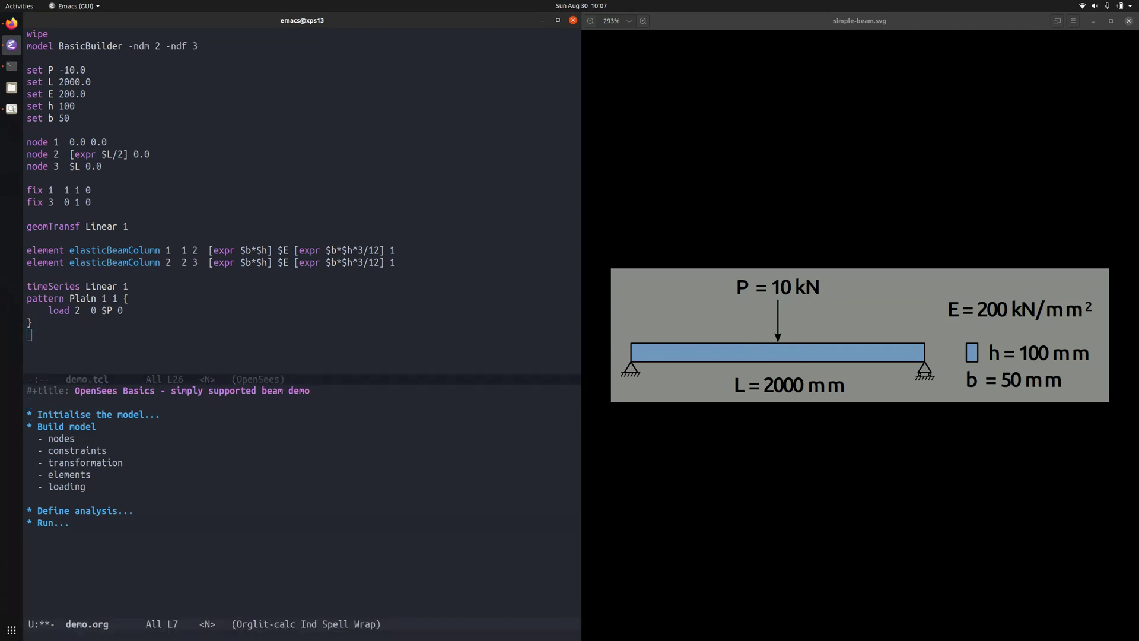
{"action": "key", "text": "Tab"}
{"action": "key", "text": "Down"}
{"action": "key", "text": "Tab"}
{"action": "key", "text": "ctrl+x"}
{"action": "key", "text": "o"}
{"action": "key", "text": "Down"}
{"action": "key", "text": "o"}
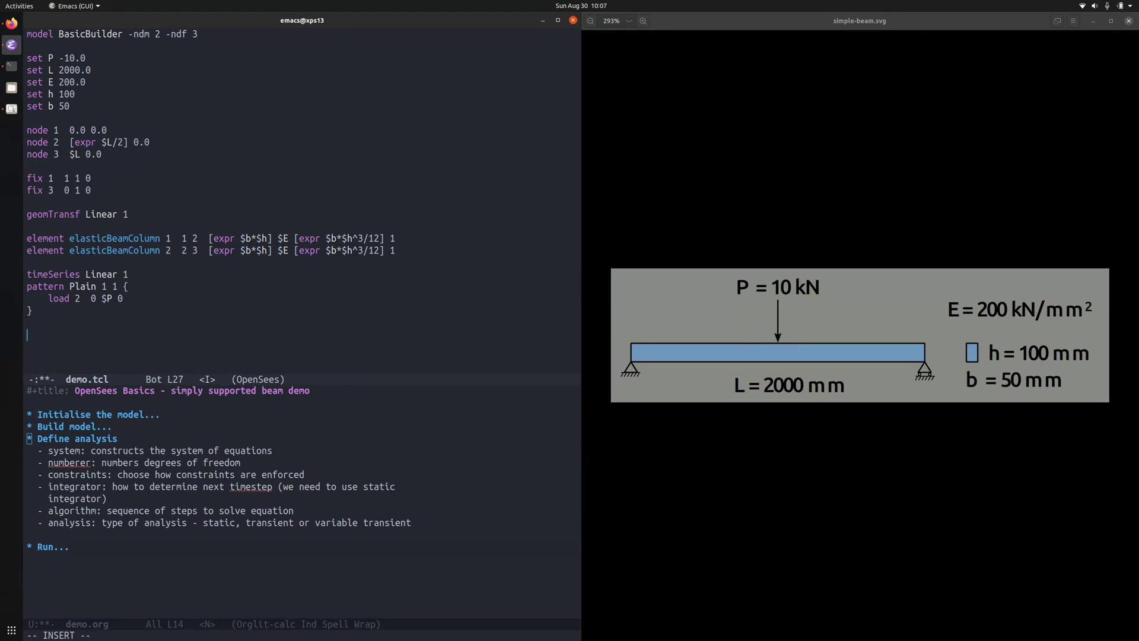
{"action": "type", "text": "# Analysis"}
- Add system BandSPD, numberer RCM and constraints Plain lines under the Analysis comment
{"action": "key", "text": "Return"}
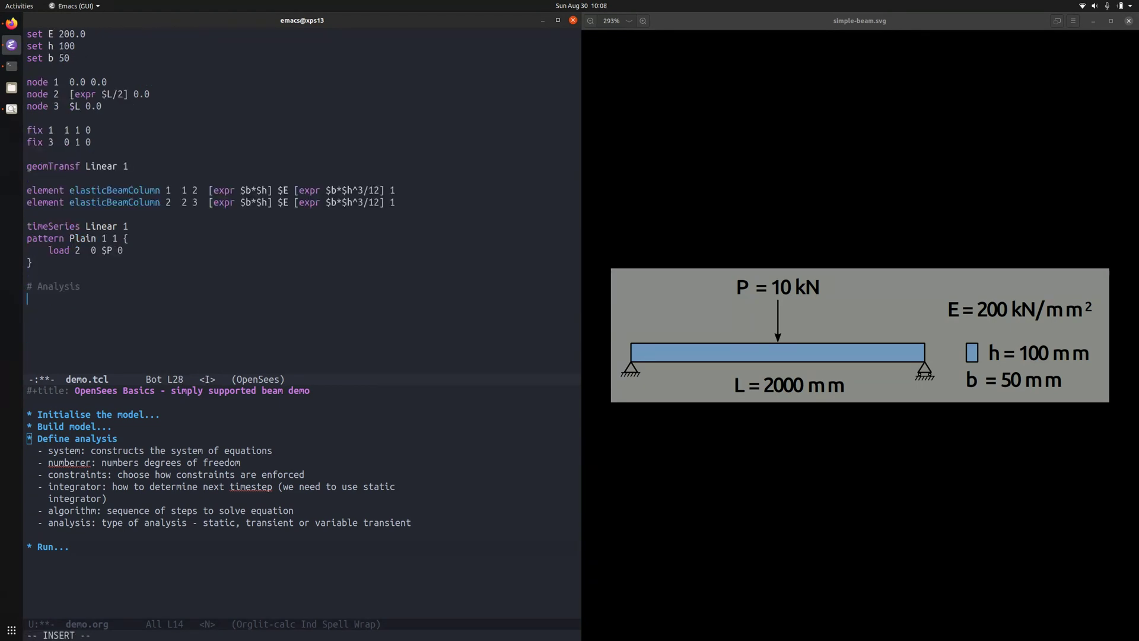
{"action": "type", "text": "system"}
{"action": "type", "text": "Ban"}
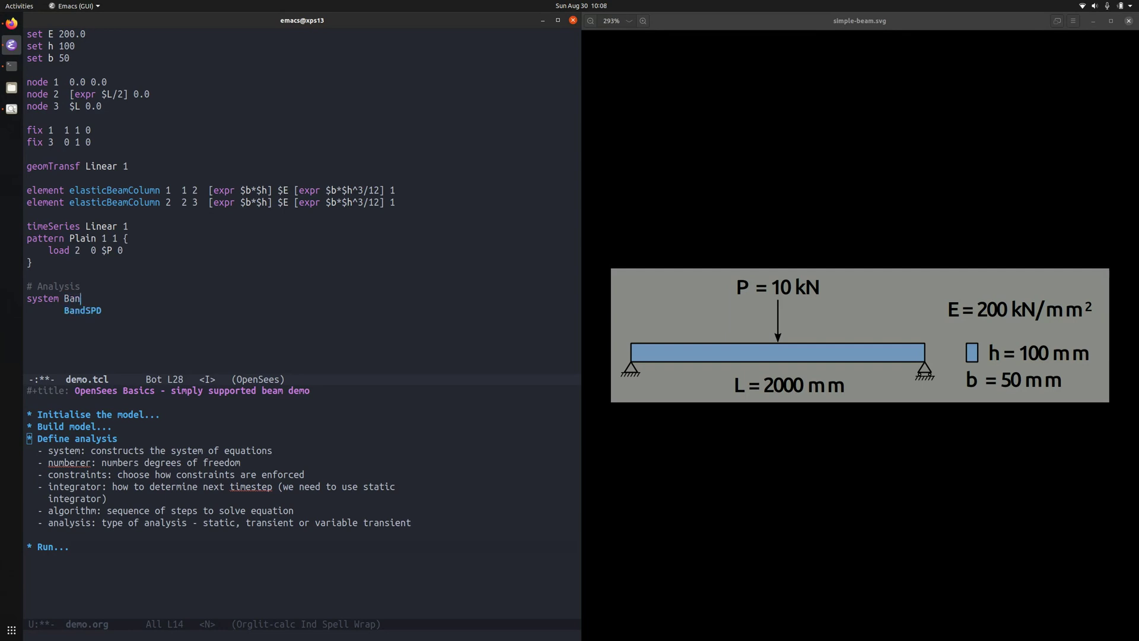
{"action": "key", "text": "Tab"}
{"action": "key", "text": "Escape"}
{"action": "key", "text": "o"}
{"action": "type", "text": "num"}
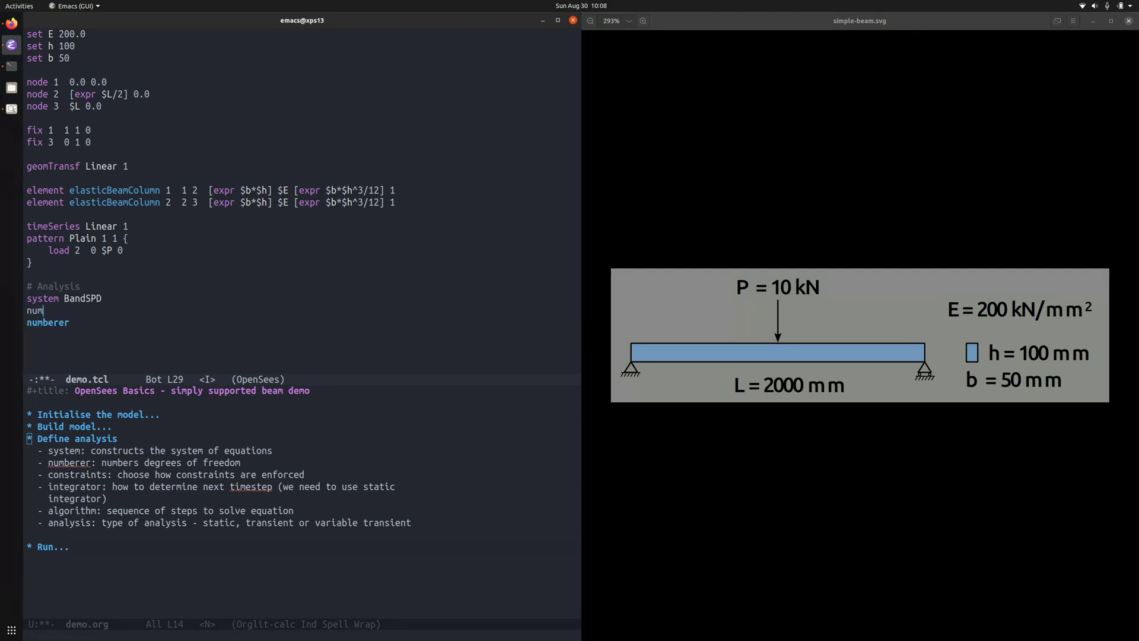
{"action": "key", "text": "Tab"}
{"action": "type", "text": "RCM "}
{"action": "type", "text": "constraints"}
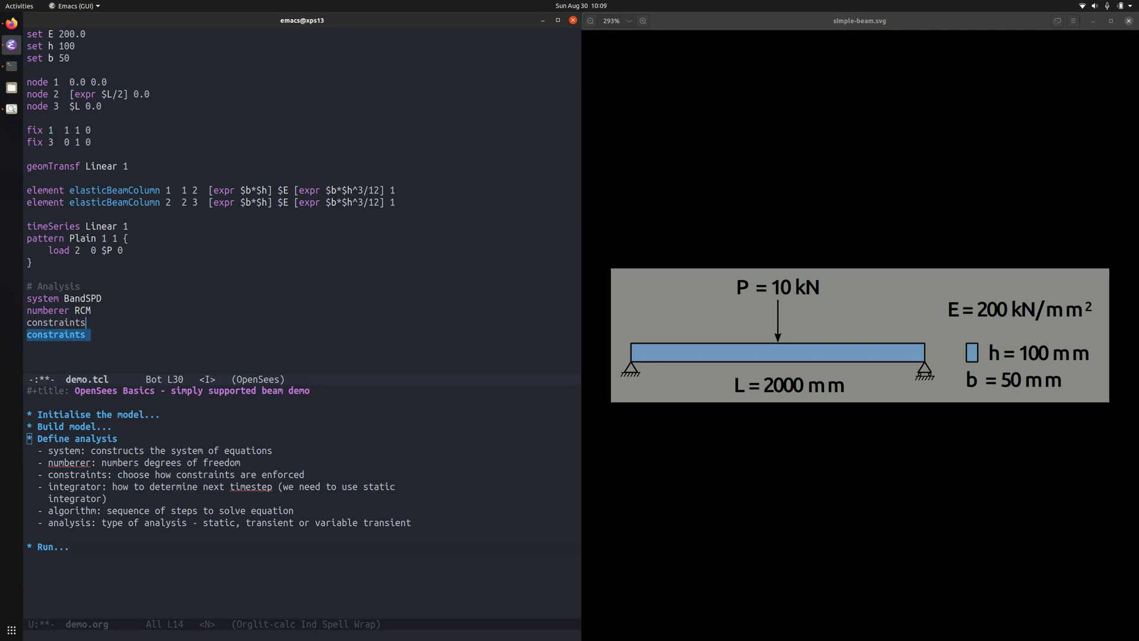
{"action": "key", "text": "Return"}
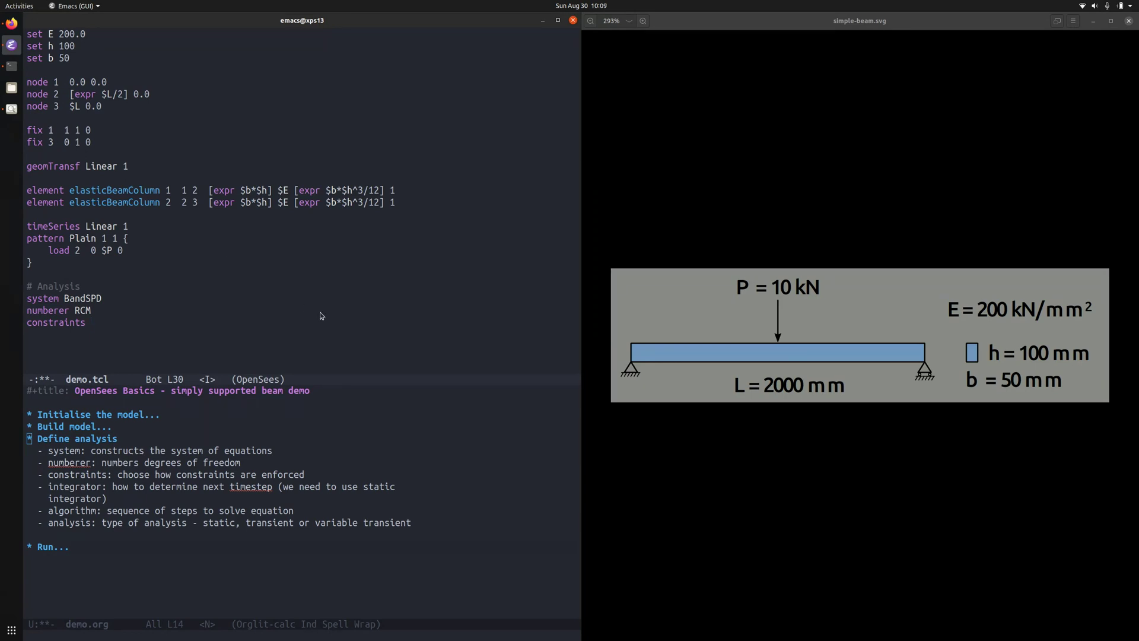
{"action": "type", "text": "Plain"}
{"action": "key", "text": "BackSpace"}
{"action": "type", "text": "inte"}
- Write integrator LoadControl 1.0, algorithm Linear and analysis Static below constraints Plain
{"action": "key", "text": "Tab"}
{"action": "type", "text": "LoadCon"}
{"action": "key", "text": "Tab"}
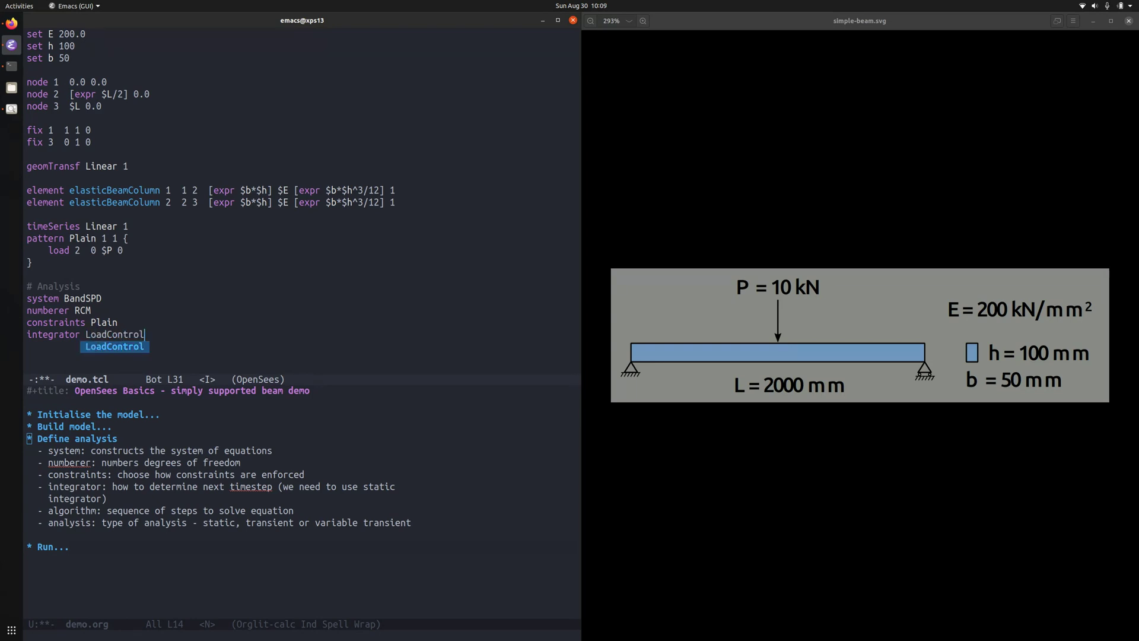
{"action": "key", "text": "Escape"}
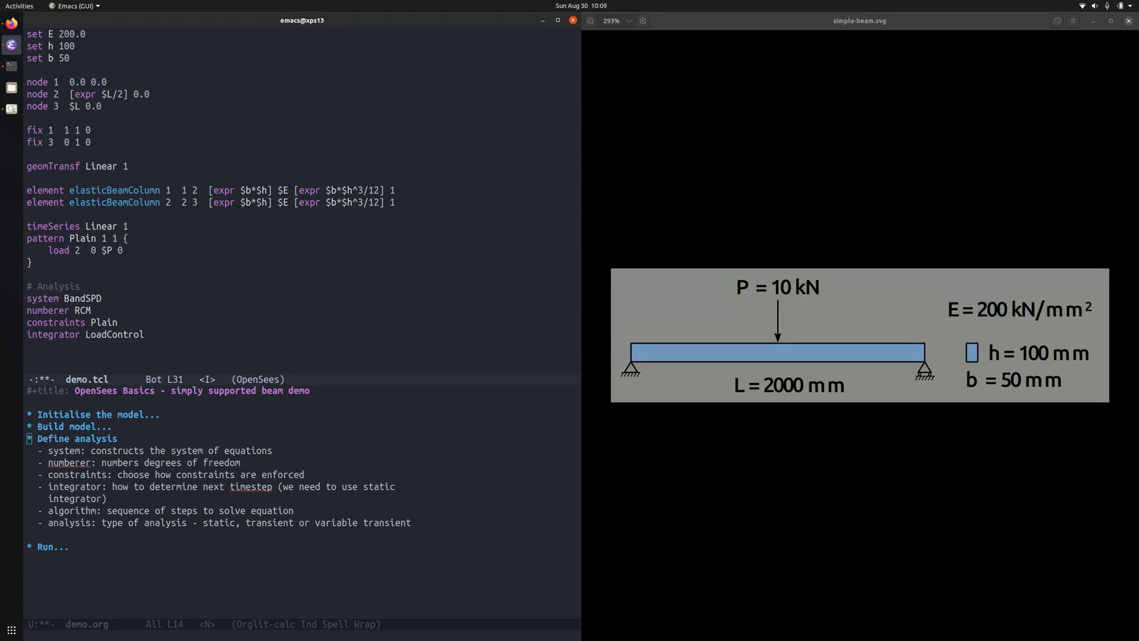
{"action": "type", "text": "1.0"}
{"action": "key", "text": "Escape"}
{"action": "scroll", "coordinate": [62, 76], "scroll_direction": "up", "scroll_amount": 2}
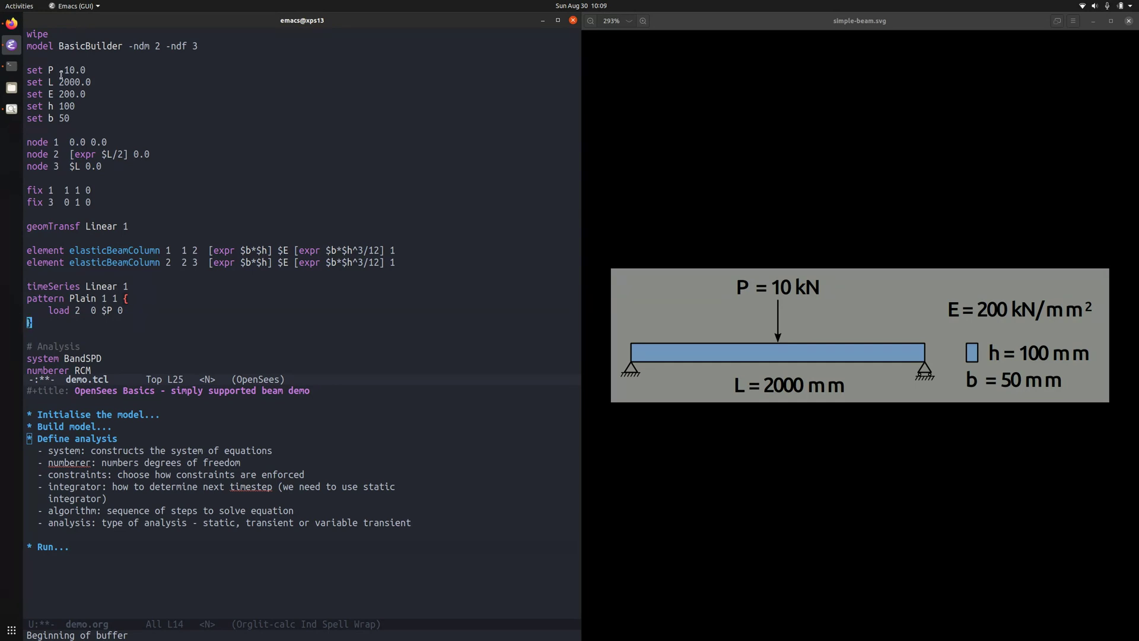
{"action": "scroll", "coordinate": [170, 289], "scroll_direction": "down", "scroll_amount": 3}
{"action": "left_click", "coordinate": [171, 288]}
{"action": "type", "text": "ialgorithm"}
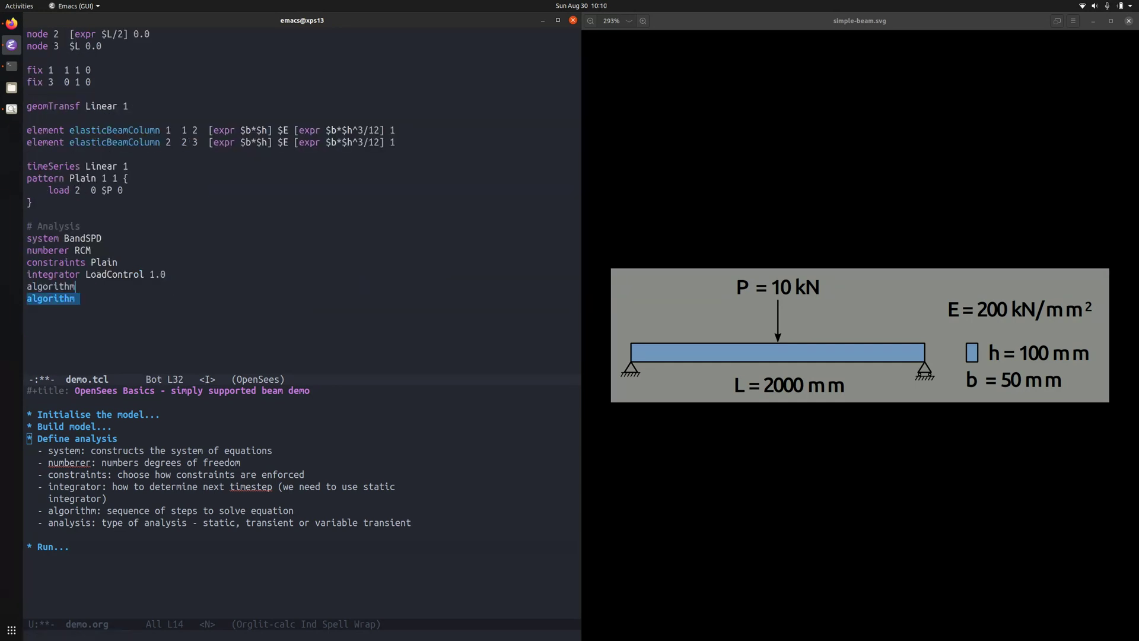
{"action": "type", "text": " Linear "}
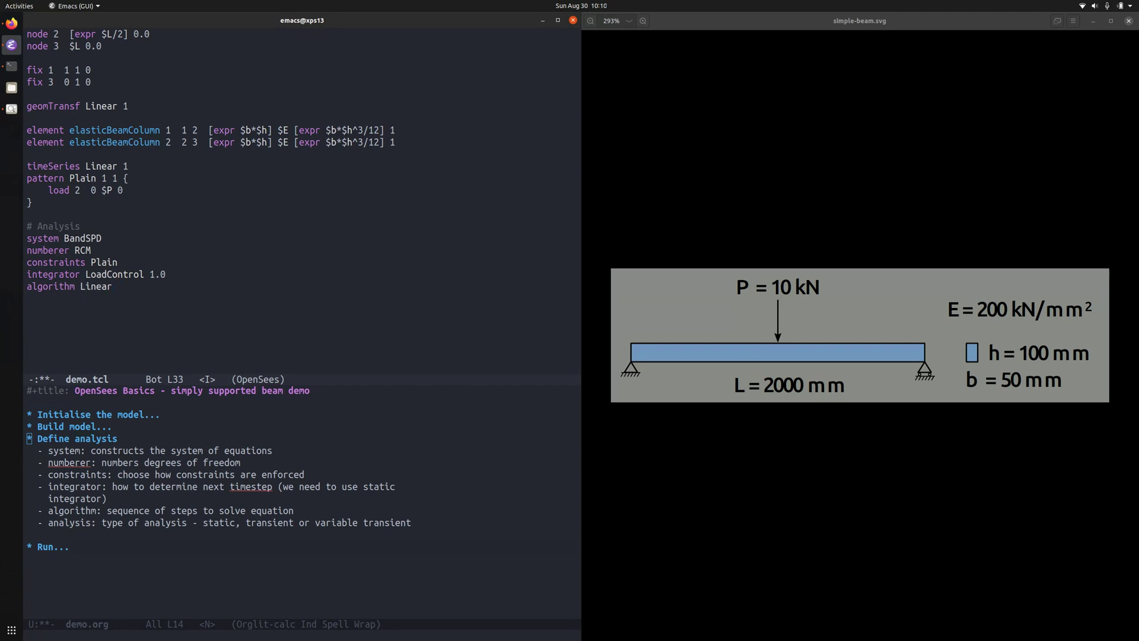
{"action": "type", "text": "analysis"}
{"action": "type", "text": " Static"}
{"action": "key", "text": "Return"}
{"action": "type", "text": "analyze 1"}
- Finish the analyze 1 line and switch to the demo.org notes
{"action": "key", "text": "Escape"}
{"action": "key", "text": "l"}
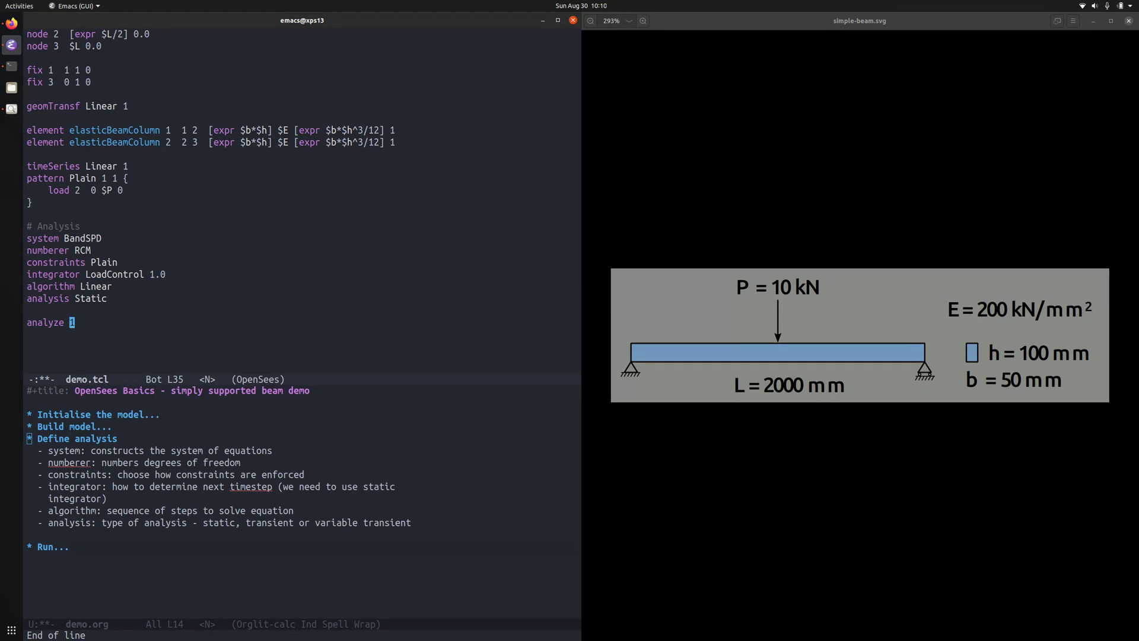
{"action": "key", "text": "ctrl+x"}
{"action": "key", "text": "o"}
- Fold Define analysis, expand the Run notes, and return to demo.tcl
{"action": "key", "text": "Tab"}
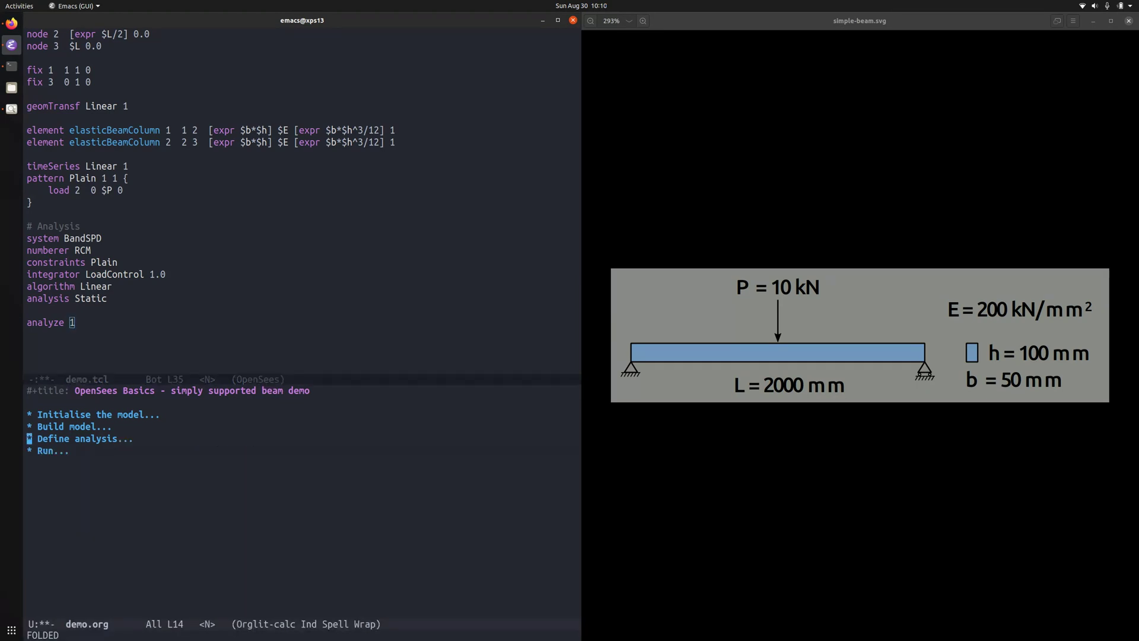
{"action": "key", "text": "j"}
{"action": "key", "text": "Tab"}
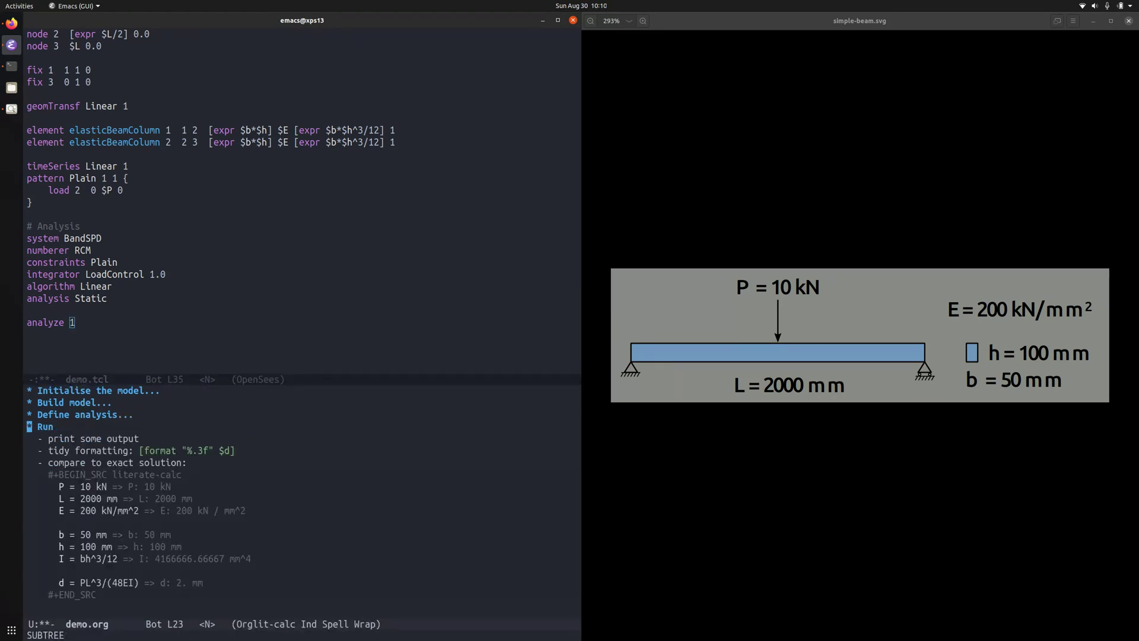
{"action": "key", "text": "ctrl+x"}
{"action": "key", "text": "o"}
{"action": "key", "text": "k"}
- Save and run demo.tcl with opensees, then start a new line below analyze 1
{"action": "key", "text": "j"}
{"action": "key", "text": "j"}
{"action": "key", "text": "ctrl+c"}
{"action": "key", "text": "ctrl+c"}
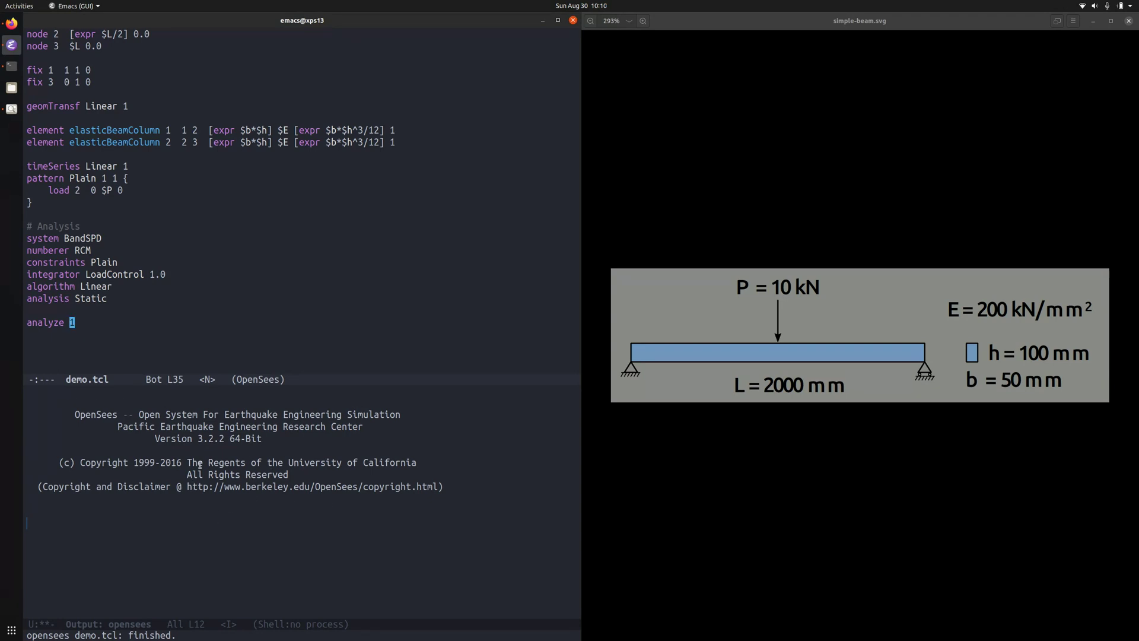
{"action": "scroll", "coordinate": [211, 317], "scroll_direction": "up", "scroll_amount": 3}
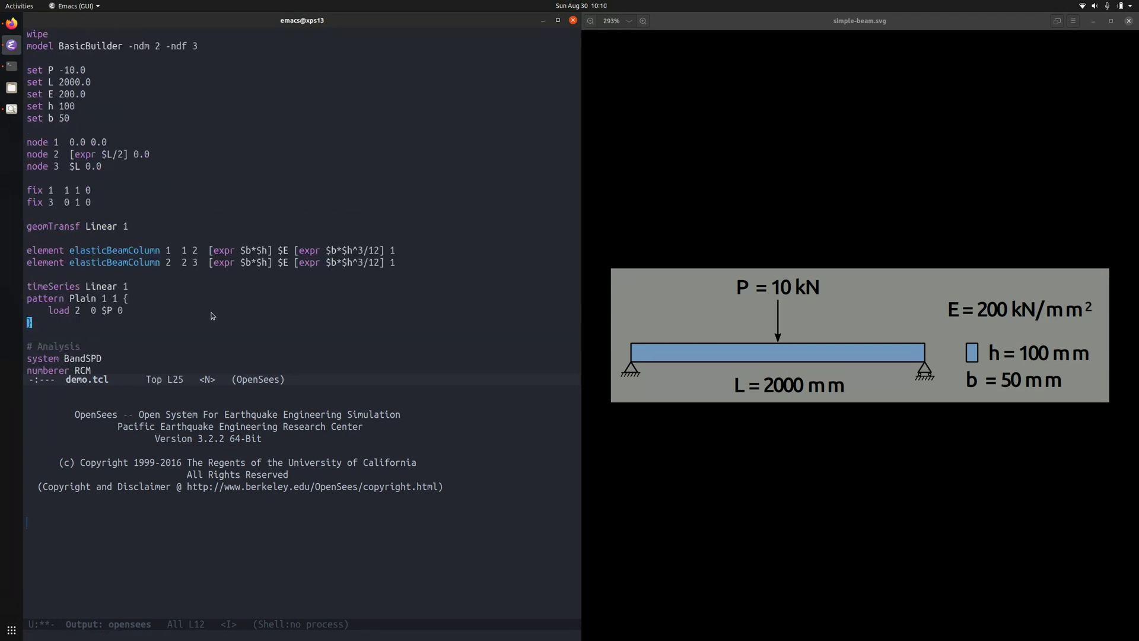
{"action": "scroll", "coordinate": [83, 54], "scroll_direction": "down", "scroll_amount": 4}
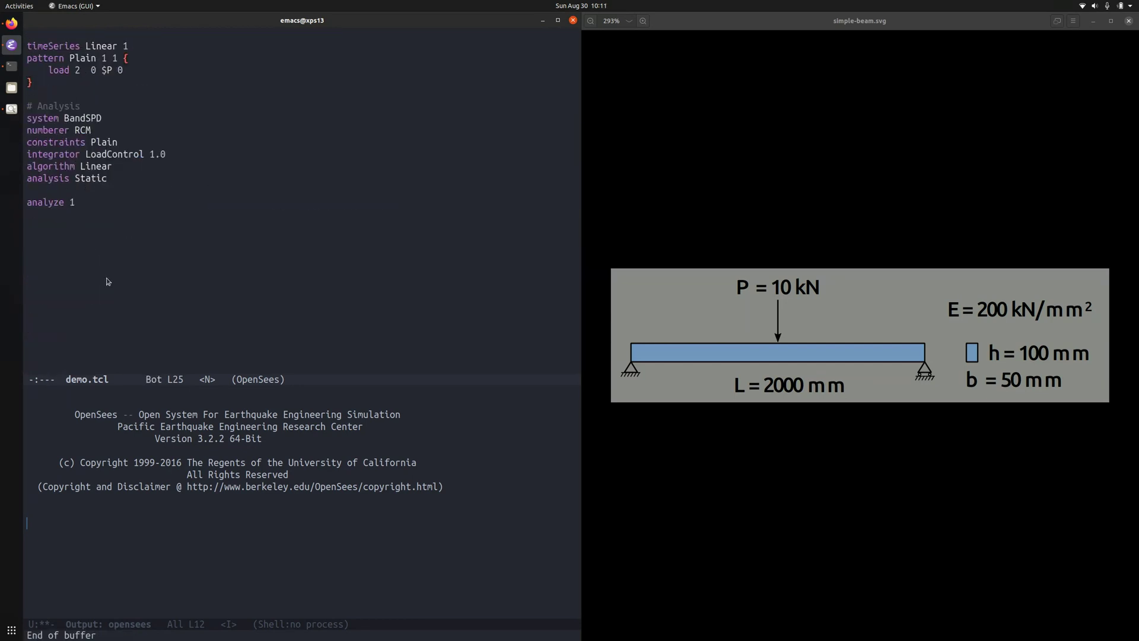
{"action": "scroll", "coordinate": [108, 281], "scroll_direction": "up", "scroll_amount": 2}
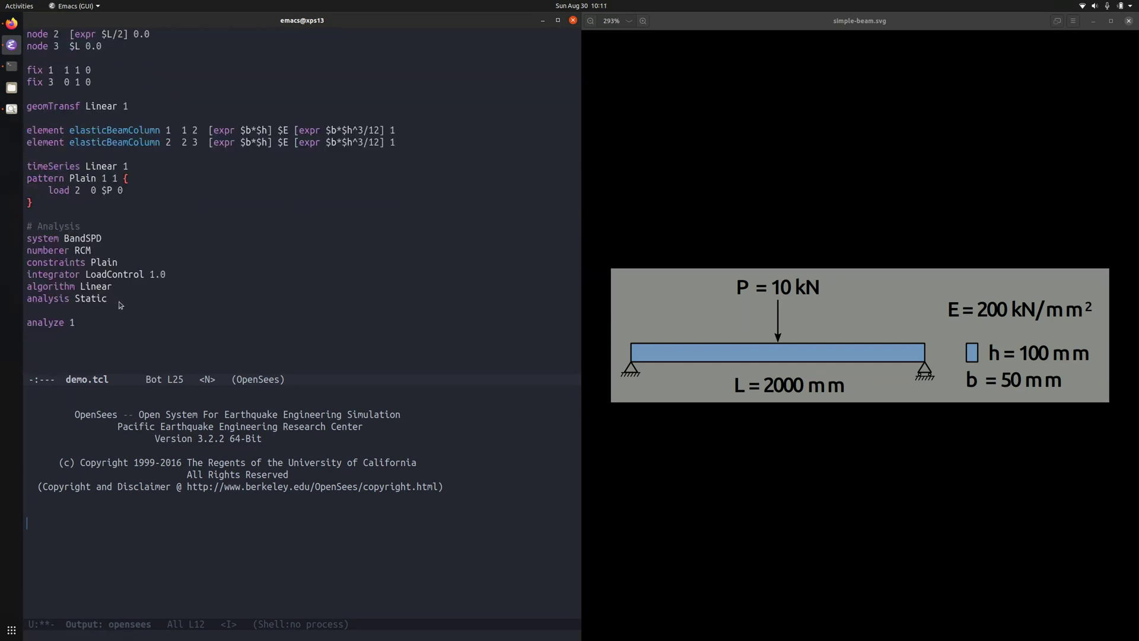
{"action": "left_click", "coordinate": [107, 344]}
{"action": "scroll", "coordinate": [110, 331], "scroll_direction": "up", "scroll_amount": 3}
{"action": "scroll", "coordinate": [110, 331], "scroll_direction": "down", "scroll_amount": 3}
{"action": "scroll", "coordinate": [106, 326], "scroll_direction": "down", "scroll_amount": 2}
{"action": "key", "text": "G"}
{"action": "key", "text": "o"}
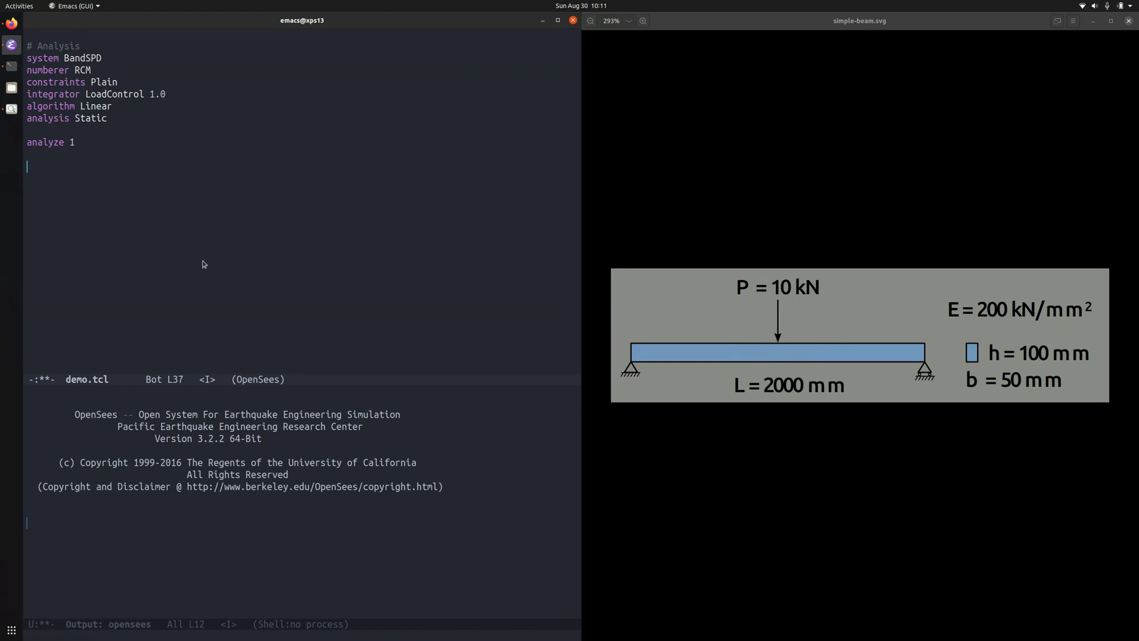
{"action": "type", "text": "puts "}
{"action": "type", "text": "\"Hello, world"}
- Run a puts "Hello, world" test, then print $P instead and rerun, showing -10.0
{"action": "key", "text": "Escape"}
{"action": "key", "text": "ctrl+c"}
{"action": "key", "text": "ctrl+c"}
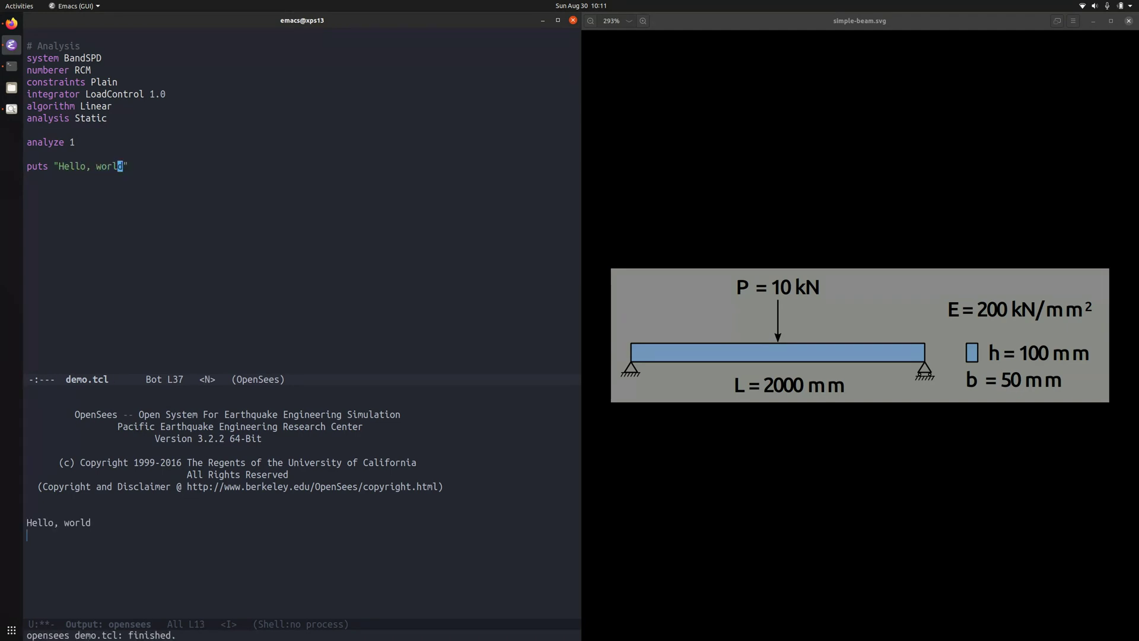
{"action": "key", "text": "h"}
{"action": "key", "text": "h"}
{"action": "key", "text": "B"}
{"action": "key", "text": "B"}
{"action": "type", "text": "C$P"}
{"action": "key", "text": "Escape"}
{"action": "key", "text": "ctrl+c"}
{"action": "key", "text": "ctrl+c"}
- Delete the puts $P test line
{"action": "key", "text": "B"}
{"action": "key", "text": "C"}
{"action": "key", "text": "BackSpace"}
{"action": "key", "text": "BackSpace"}
{"action": "key", "text": "BackSpace"}
{"action": "key", "text": "BackSpace"}
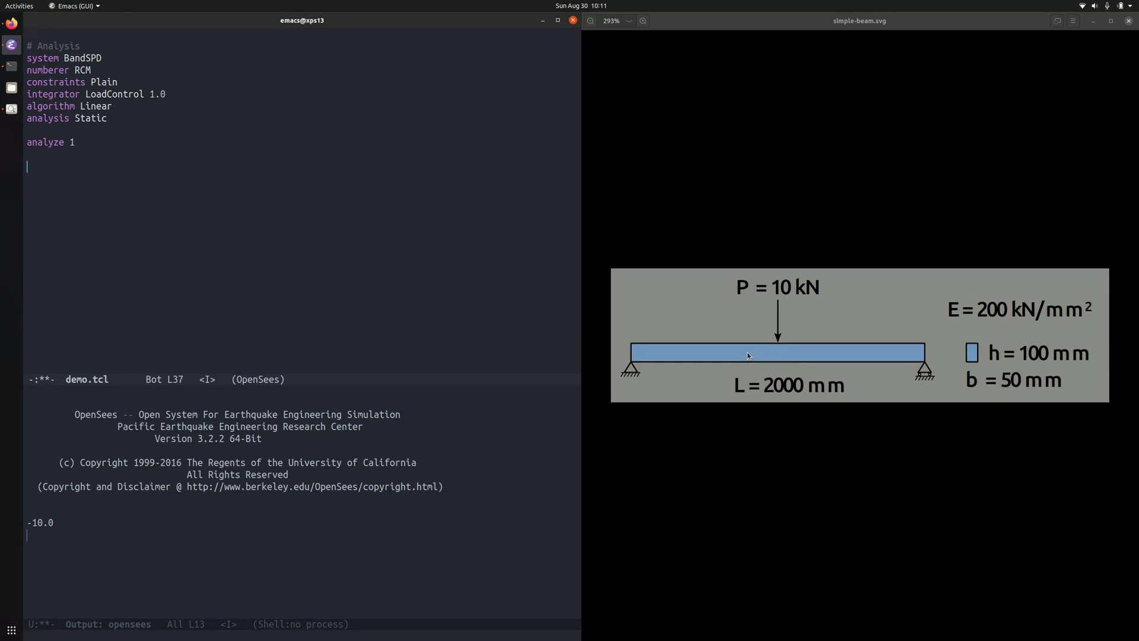
{"action": "type", "text": "node"}
- Turn nodeDisp 2 into 'puts [nodeDisp 2]', then save and rerun the script
{"action": "key", "text": "Tab"}
{"action": "key", "text": "Tab"}
{"action": "type", "text": "2"}
{"action": "key", "text": "Escape"}
{"action": "key", "text": "shift+i"}
{"action": "type", "text": "["}
{"action": "key", "text": "Escape"}
{"action": "key", "text": "shift+a"}
{"action": "type", "text": "]"}
{"action": "key", "text": "Escape"}
{"action": "key", "text": "shift+i"}
{"action": "type", "text": "puts"}
{"action": "key", "text": "Escape"}
{"action": "key", "text": "ctrl+c"}
{"action": "key", "text": "ctrl+c"}
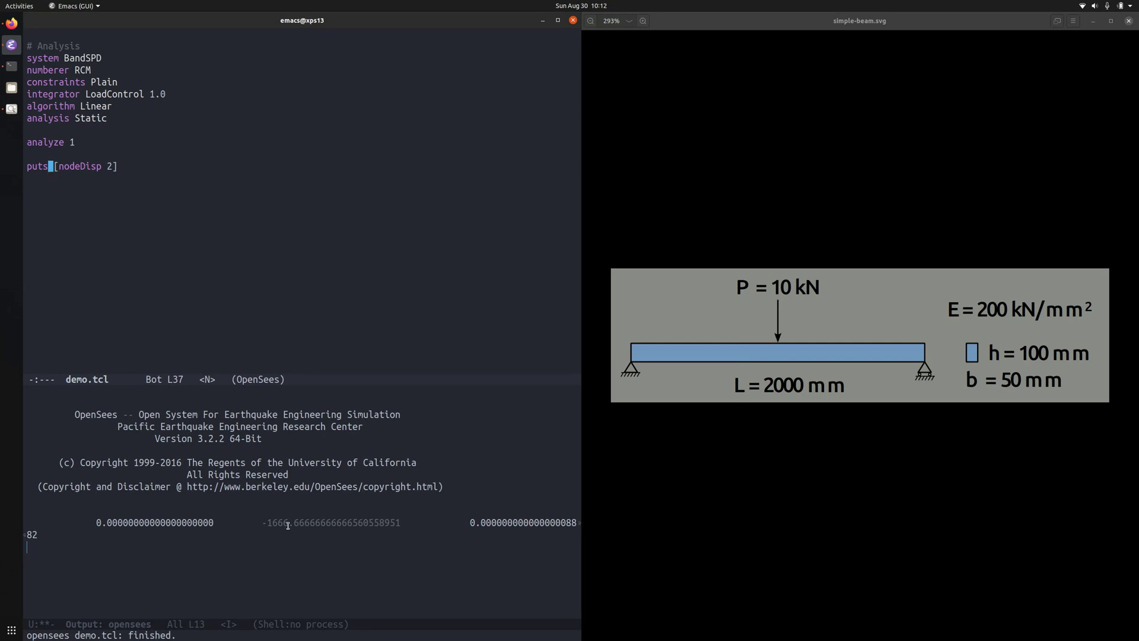
{"action": "left_click", "coordinate": [127, 169]}
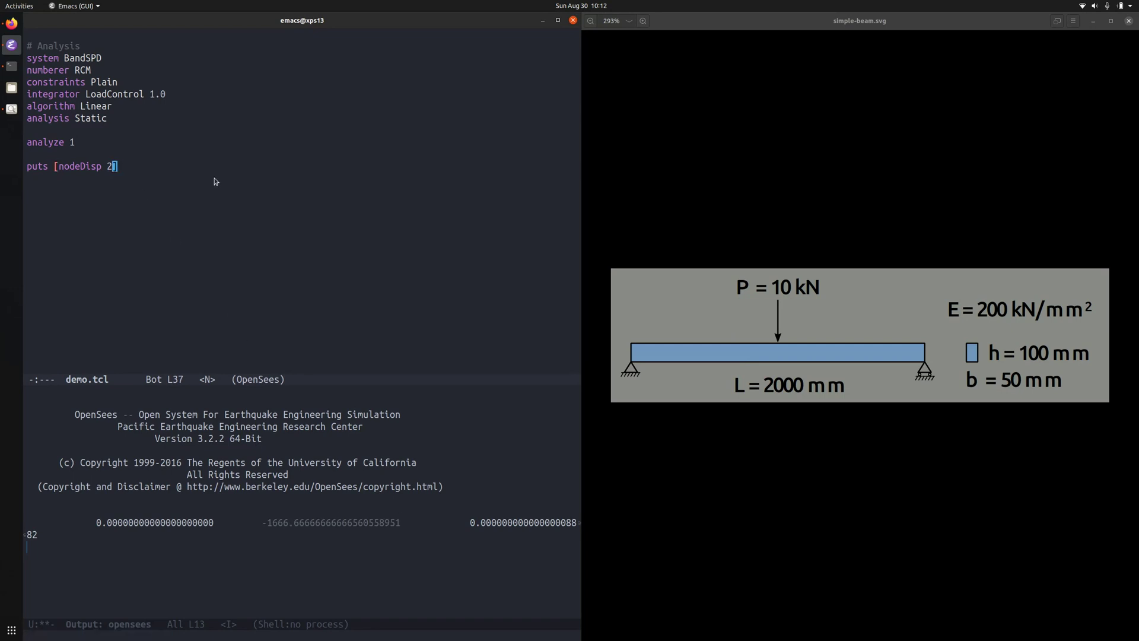
- Replace $h^3 with $h*$h*$h in the first elasticBeamColumn line
{"action": "key", "text": "alt+less"}
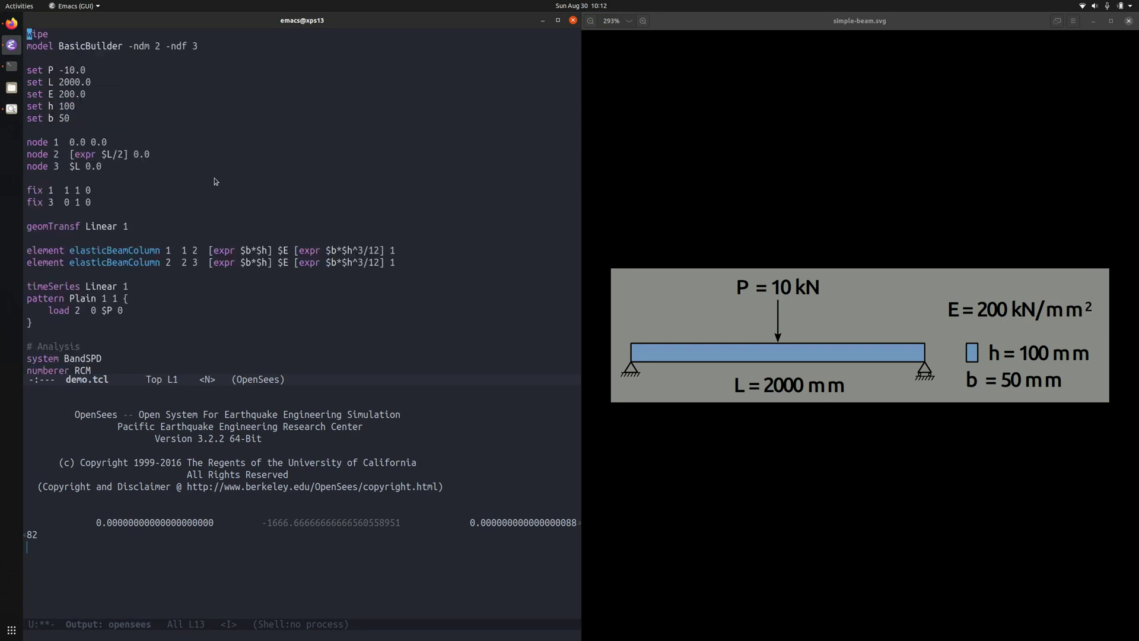
{"action": "key", "text": "Down"}
{"action": "key", "text": "Down"}
{"action": "key", "text": "Down"}
{"action": "key", "text": "Down"}
{"action": "key", "text": "Down"}
{"action": "key", "text": "Down"}
{"action": "key", "text": "Down"}
{"action": "key", "text": "Down"}
{"action": "key", "text": "alt+f"}
{"action": "key", "text": "alt+f"}
{"action": "key", "text": "alt+f"}
{"action": "key", "text": "alt+f"}
{"action": "key", "text": "alt+f"}
{"action": "key", "text": "alt+f"}
{"action": "key", "text": "Up"}
{"action": "key", "text": "Right"}
{"action": "key", "text": "Right"}
{"action": "key", "text": "Right"}
{"action": "key", "text": "Right"}
{"action": "key", "text": "i"}
{"action": "key", "text": "Delete"}
{"action": "key", "text": "Delete"}
{"action": "type", "text": "*"}
{"action": "type", "text": "$h*"}
{"action": "type", "text": "$h"}
{"action": "key", "text": "Escape"}
- Make the same $h*$h*$h change in the second element, removing a stray slash before /12
{"action": "key", "text": "h"}
{"action": "key", "text": "h"}
{"action": "key", "text": "h"}
{"action": "key", "text": "j"}
{"action": "key", "text": "l"}
{"action": "type", "text": "2s*$h*$h"}
{"action": "key", "text": "BackSpace"}
{"action": "key", "text": "Escape"}
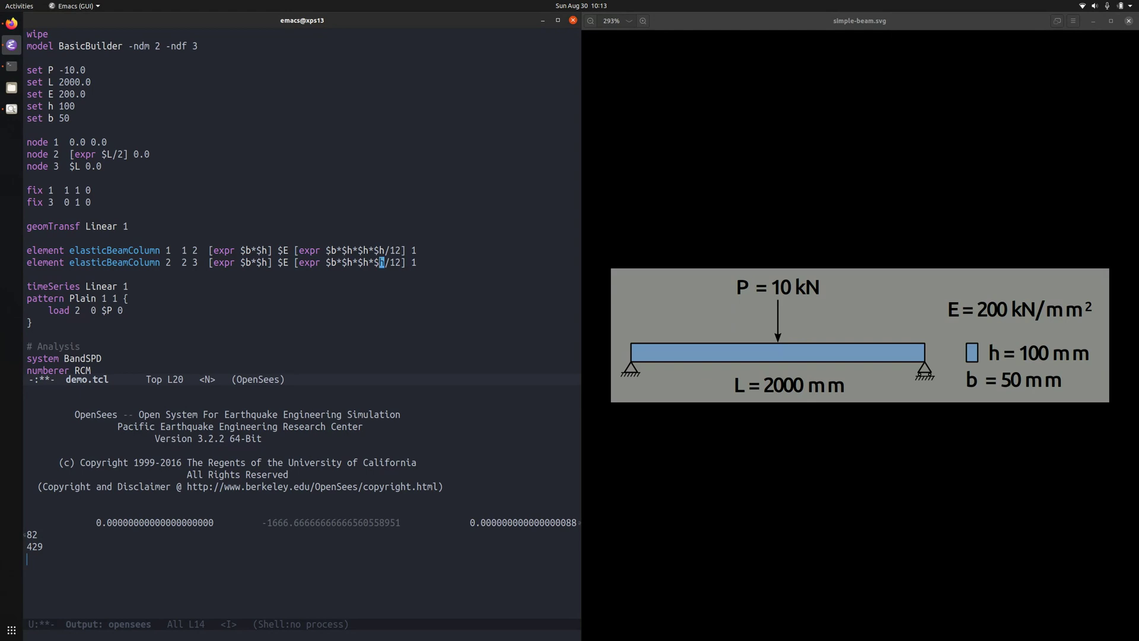
- Save and rerun the script from its end
{"action": "key", "text": "g"}
{"action": "key", "text": "g"}
{"action": "key", "text": "shift+g"}
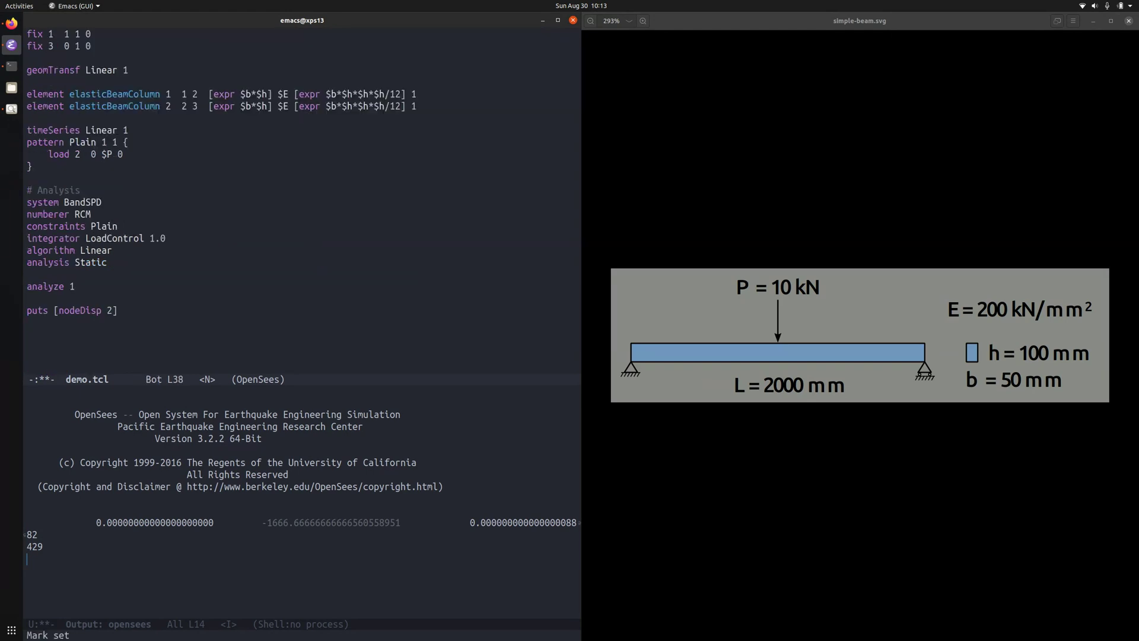
{"action": "key", "text": "ctrl+c"}
{"action": "key", "text": "ctrl+c"}
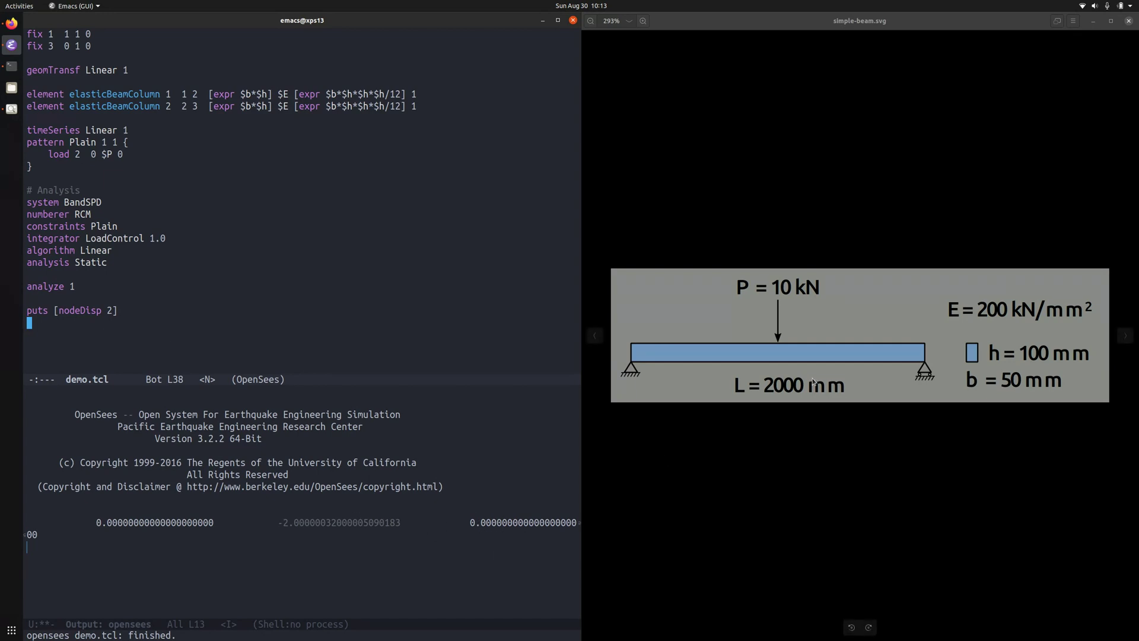
{"action": "mouse_move", "coordinate": [788, 347]}
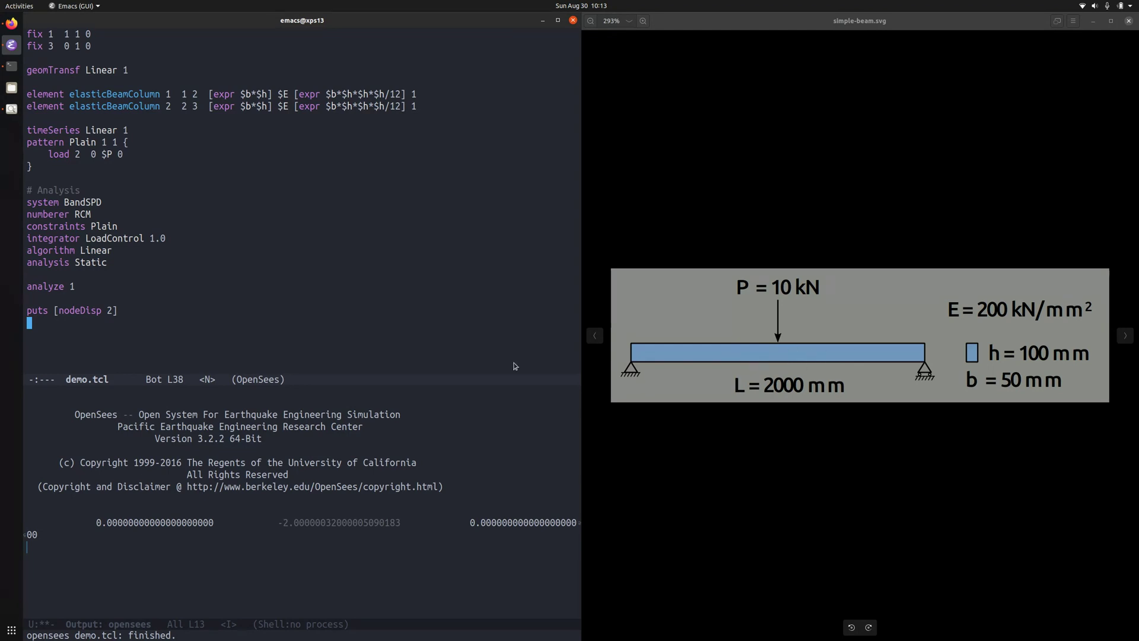
- Change the call to nodeDisp 2 2 and rerun to print only the vertical displacement
{"action": "key", "text": "Up"}
{"action": "key", "text": "Right"}
{"action": "key", "text": "w"}
{"action": "key", "text": "w"}
{"action": "key", "text": "w"}
{"action": "type", "text": "a "}
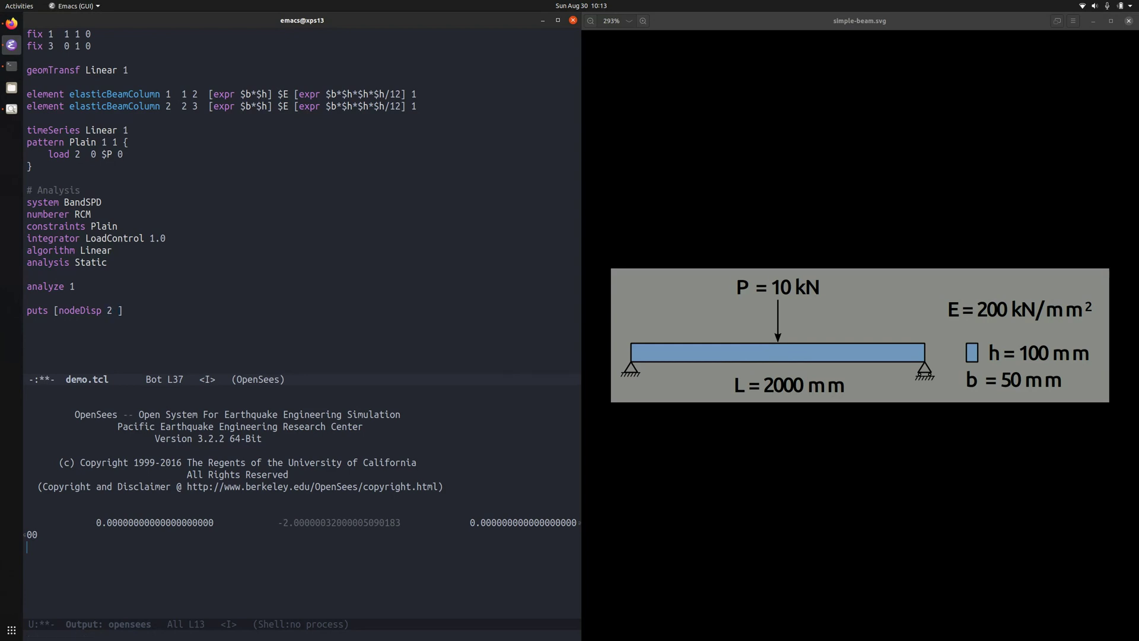
{"action": "type", "text": "2"}
{"action": "key", "text": "BackSpace"}
{"action": "type", "text": "$nod"}
{"action": "key", "text": "BackSpace"}
{"action": "key", "text": "BackSpace"}
{"action": "key", "text": "BackSpace"}
{"action": "key", "text": "BackSpace"}
{"action": "type", "text": "2"}
{"action": "key", "text": "Escape"}
{"action": "key", "text": "ctrl+c"}
{"action": "key", "text": "ctrl+c"}
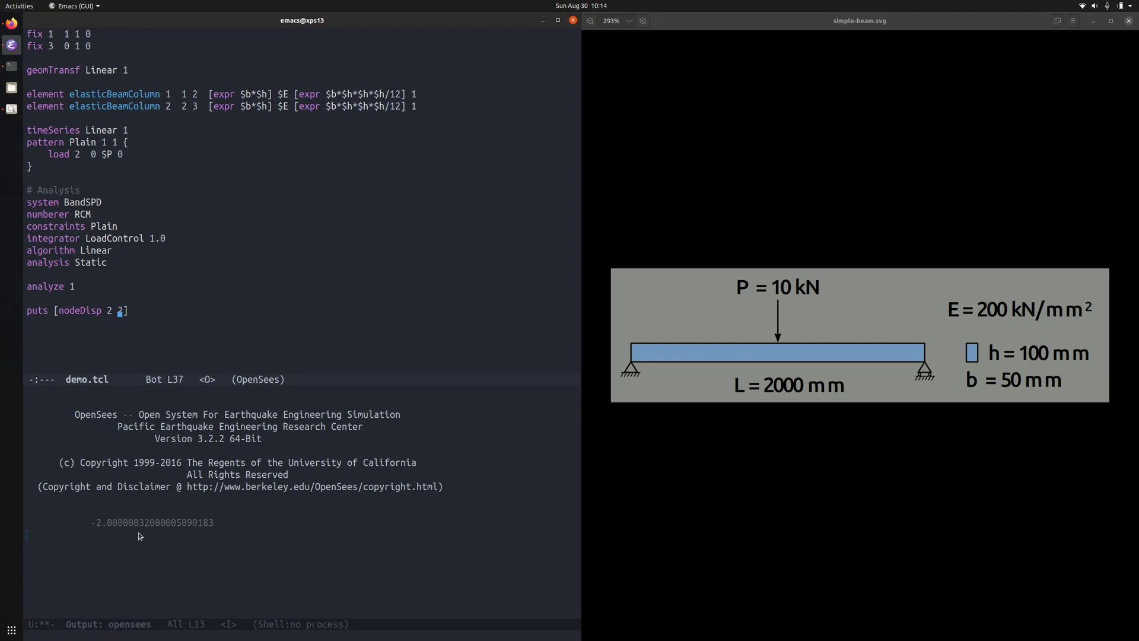
- Add a duplicate puts line wrapping nodeDisp in format "%.3f" and rerun, printing -2.000
{"action": "key", "text": "y"}
{"action": "key", "text": "y"}
{"action": "type", "text": "pwi[format "}
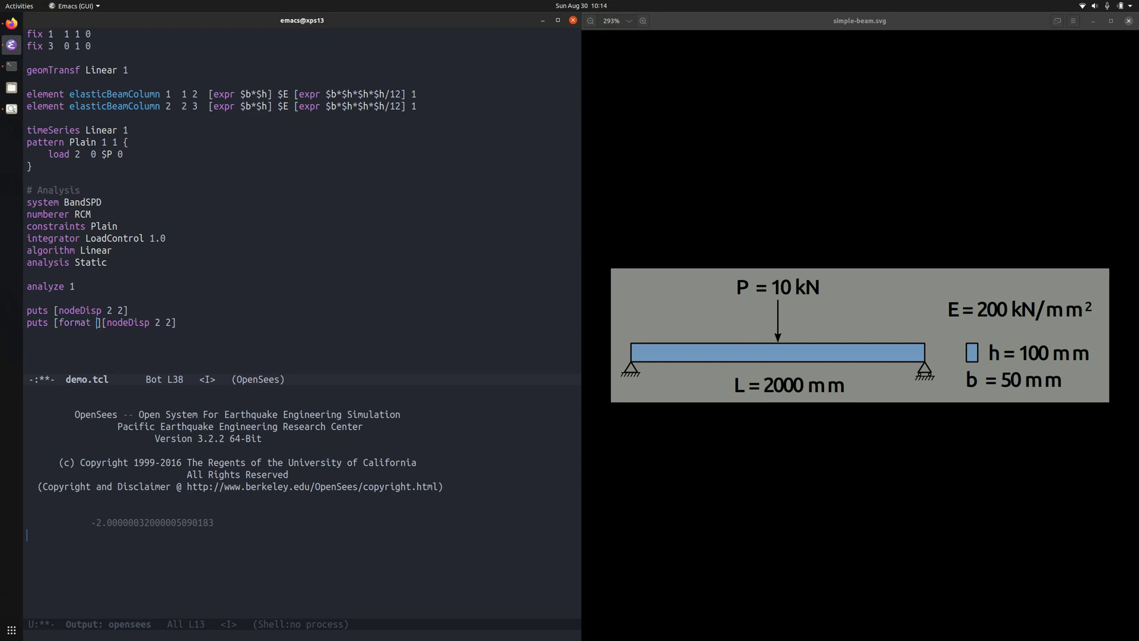
{"action": "type", "text": "\""}
{"action": "type", "text": "%.3f"}
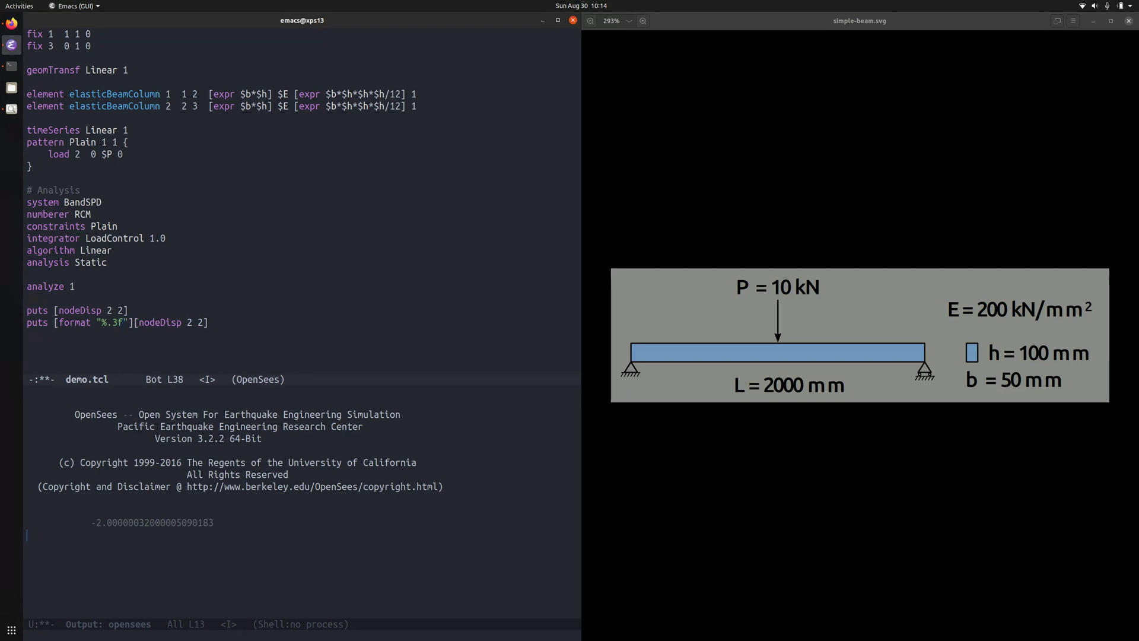
{"action": "key", "text": "Escape"}
{"action": "key", "text": "l"}
{"action": "key", "text": "l"}
{"action": "key", "text": "l"}
{"action": "key", "text": "k"}
{"action": "key", "text": "j"}
{"action": "key", "text": "X"}
{"action": "key", "text": "X"}
{"action": "type", "text": "if\""}
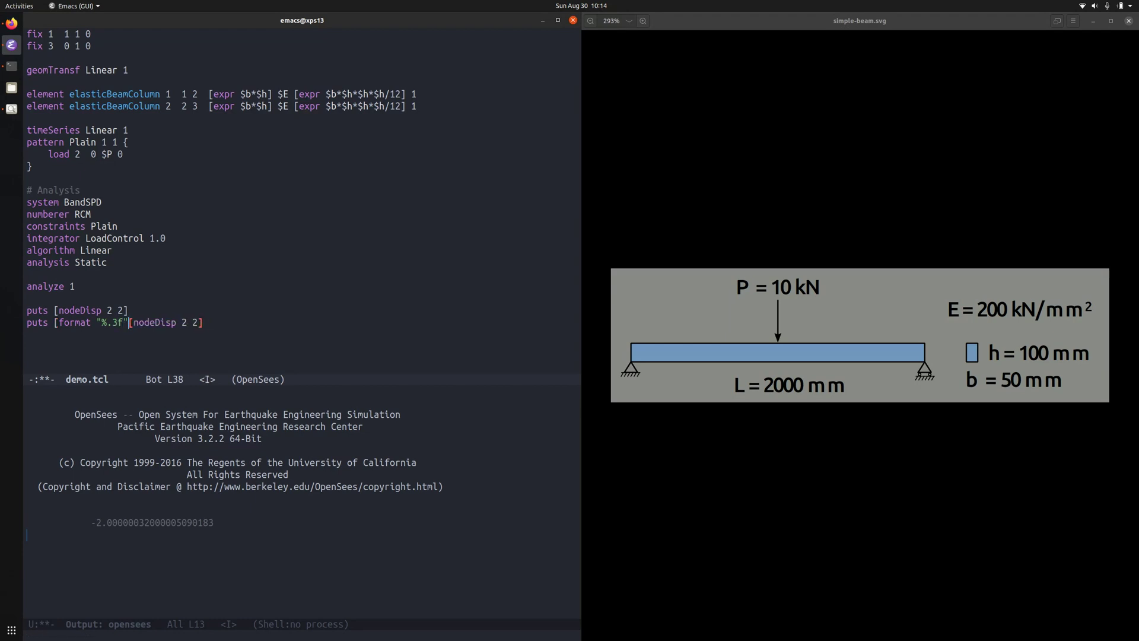
{"action": "key", "text": "End"}
{"action": "type", "text": "]"}
{"action": "key", "text": "Escape"}
{"action": "key", "text": "k"}
{"action": "key", "text": "ctrl+c"}
{"action": "key", "text": "ctrl+c"}
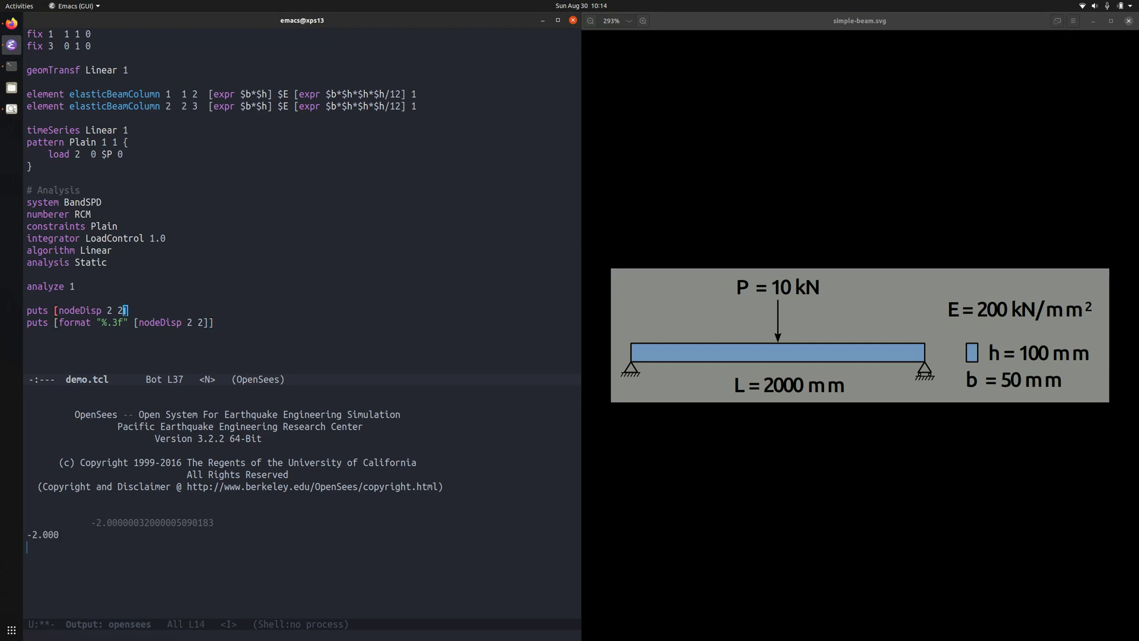
- Delete the unformatted puts line, quote the output with ' mm' appended, and rerun
{"action": "key", "text": "d"}
{"action": "key", "text": "d"}
{"action": "key", "text": "ctrl+c"}
{"action": "key", "text": "ctrl+c"}
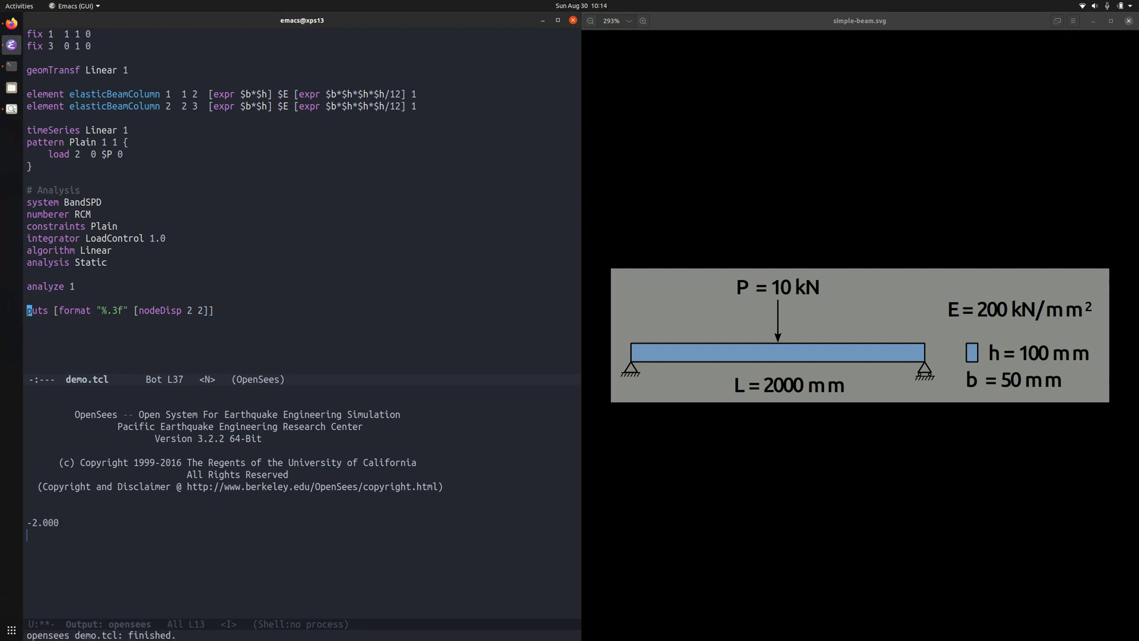
{"action": "type", "text": "jkwi\""}
{"action": "key", "text": "Escape"}
{"action": "type", "text": "A mm\""}
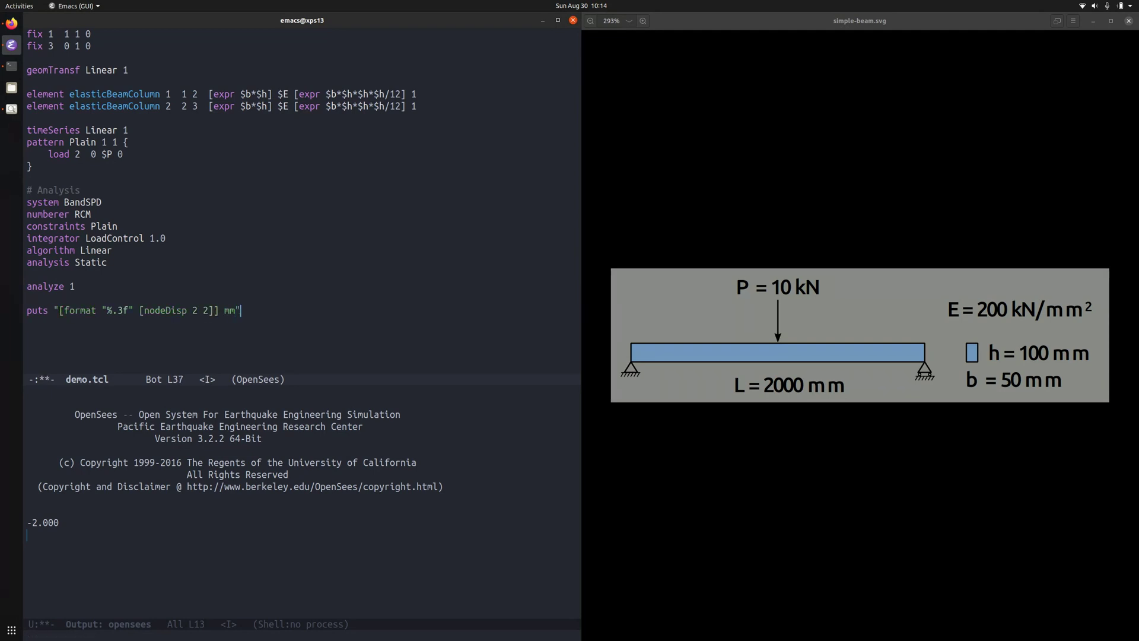
{"action": "key", "text": "Escape"}
{"action": "key", "text": "ctrl+c"}
{"action": "key", "text": "ctrl+c"}
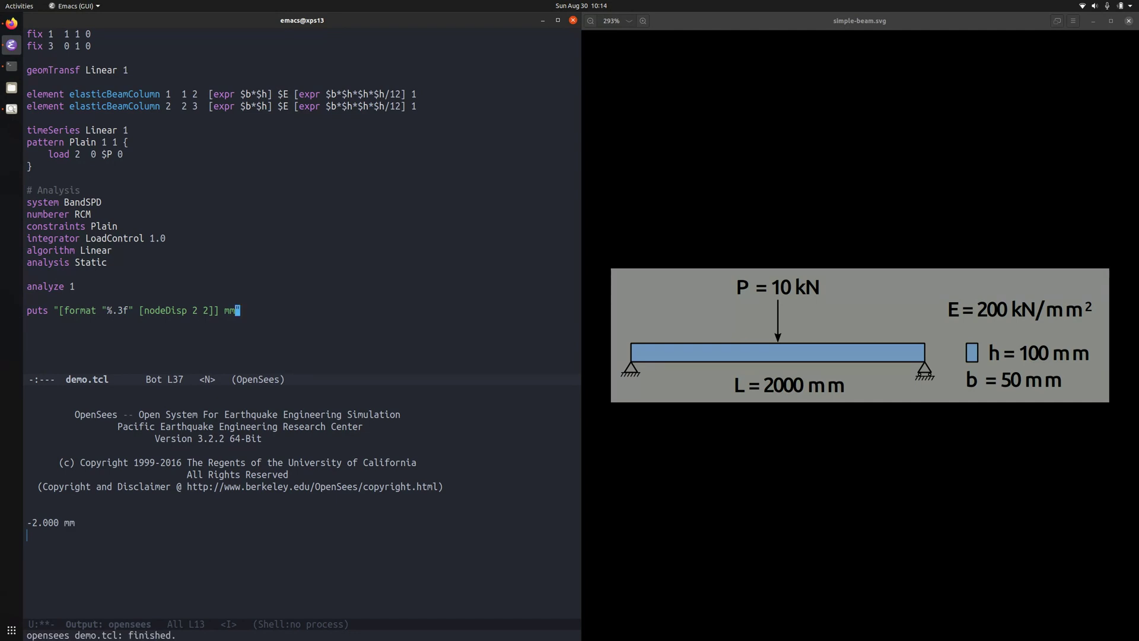
- Show the demo.org buffer in the lower window, with the cursor on 'print some output'
{"action": "key", "text": "ctrl+x"}
{"action": "key", "text": "o"}
{"action": "key", "text": "ctrl+x"}
{"action": "key", "text": "b"}
{"action": "key", "text": "Return"}
{"action": "key", "text": "Down"}
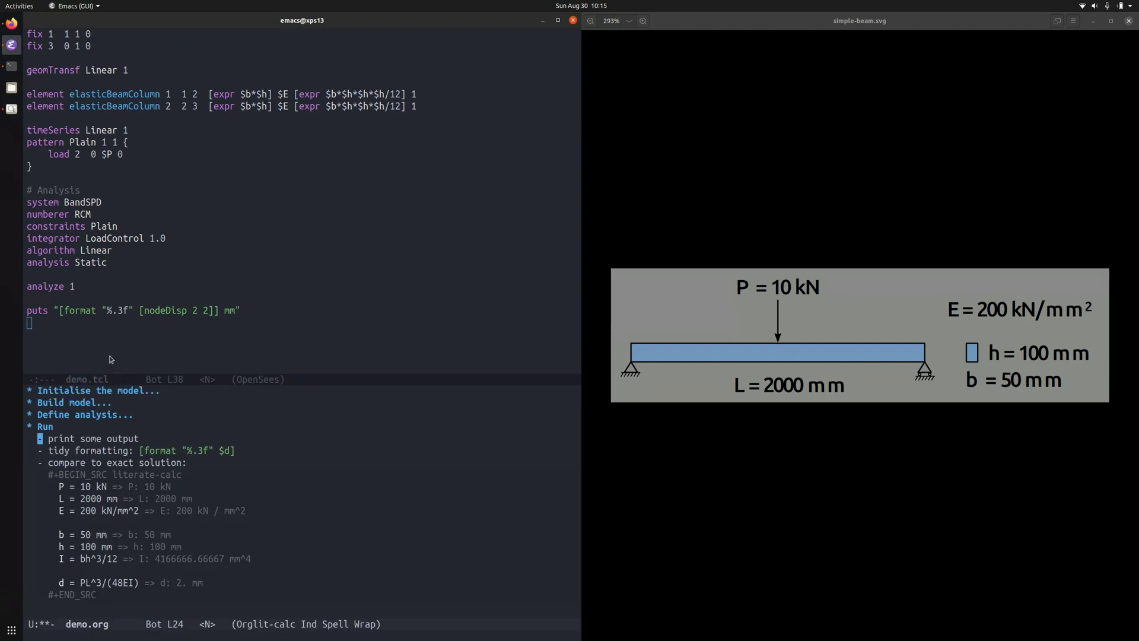